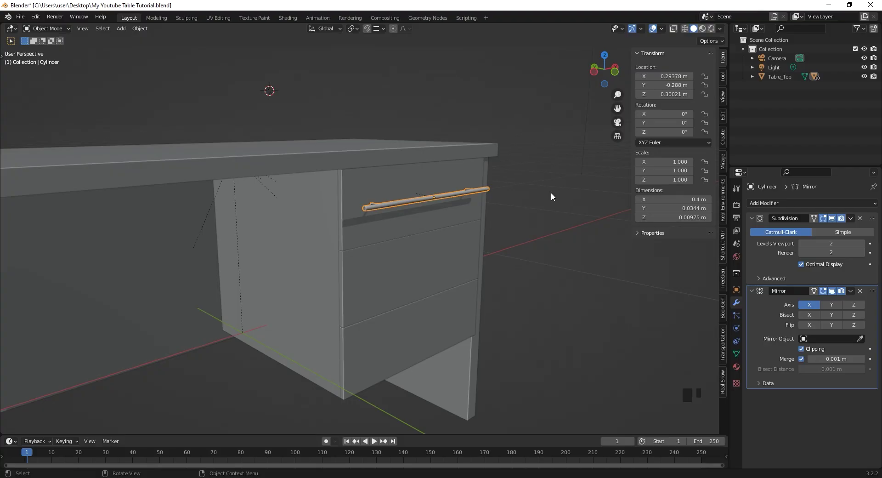
In front view, duplicate the top handle straight down twice, onto the second and third drawers.
middle_click_drag(550, 194, 506, 109)
left_click(507, 109)
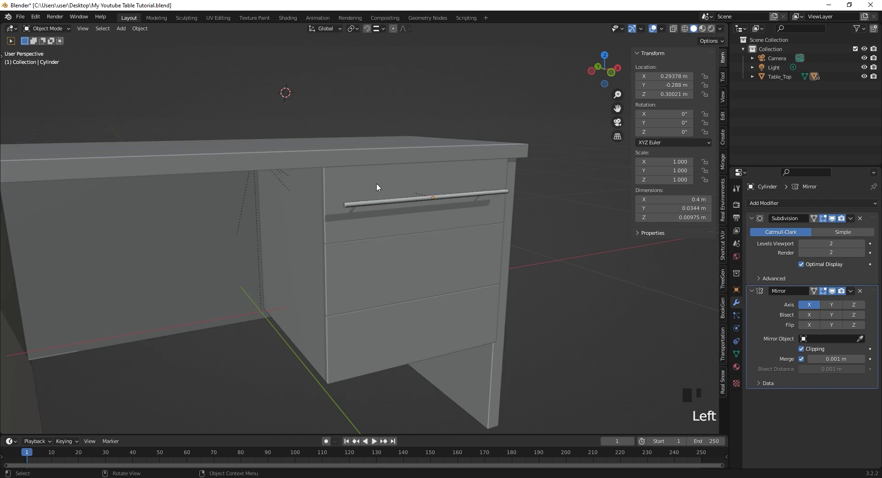
middle_click_drag(377, 188, 394, 176)
key("KP_1")
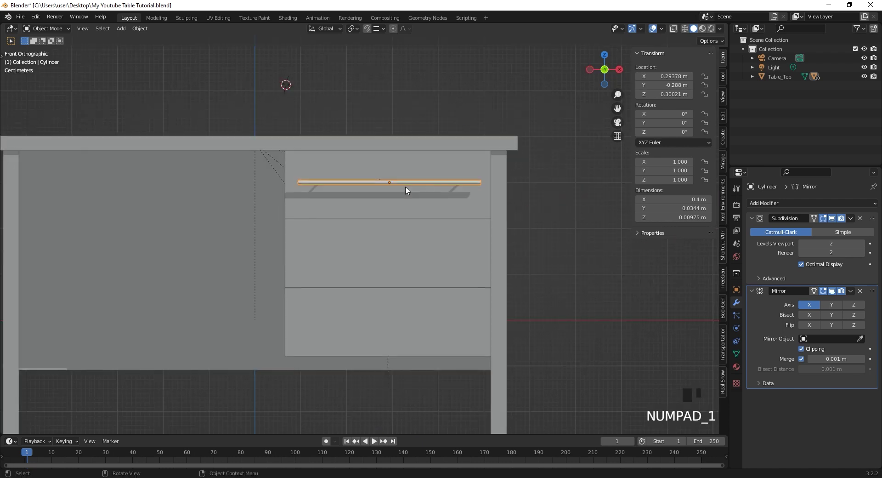
key("shift+d")
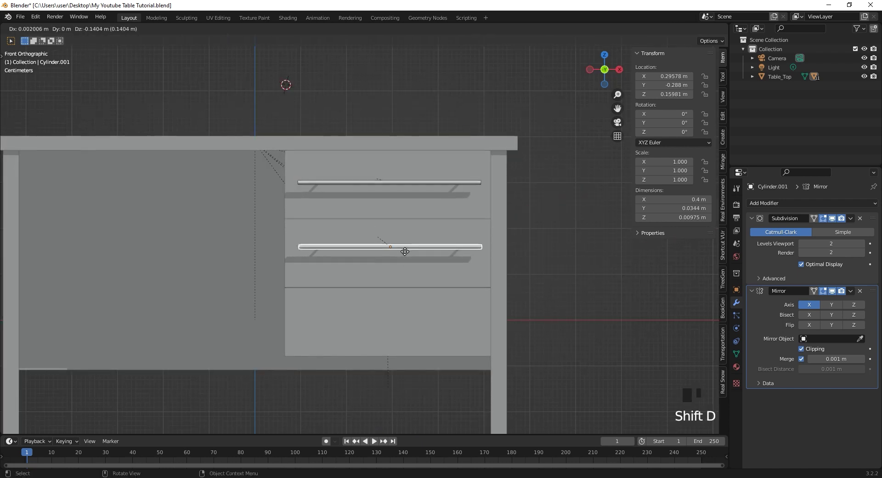
key("z")
left_click(404, 252)
key("shift+d")
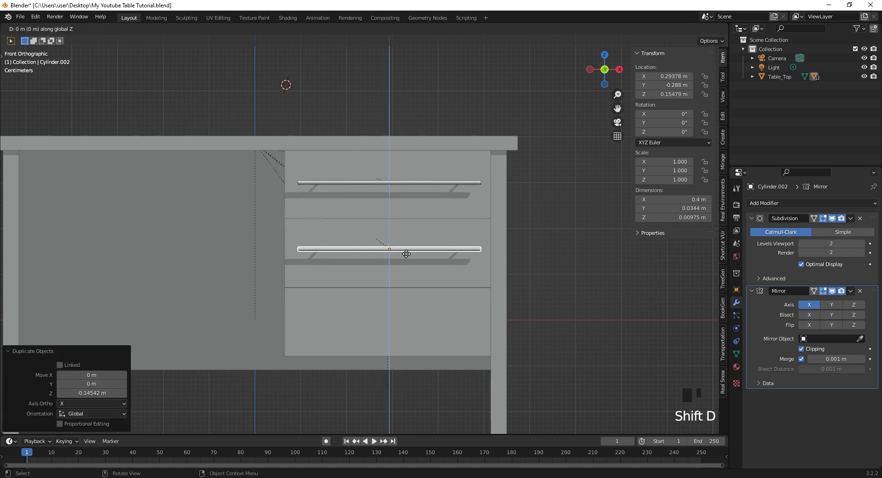
key("z")
left_click(406, 323)
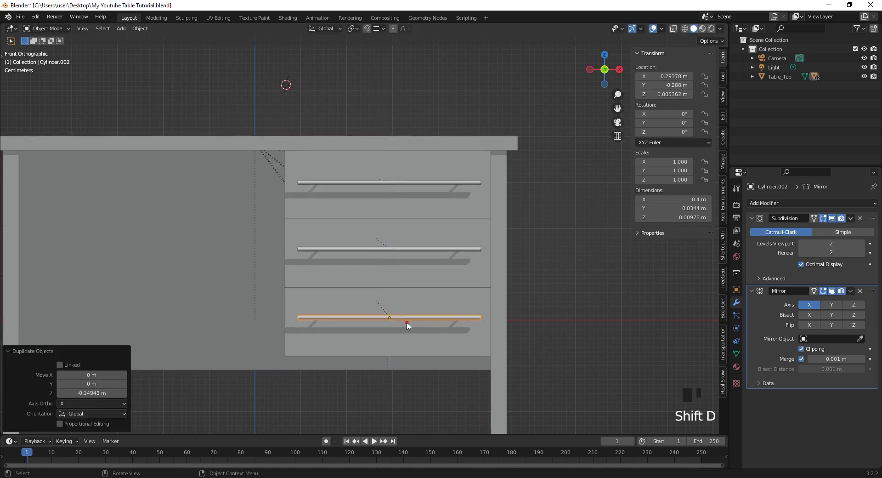
middle_click_drag(388, 277, 351, 267)
Delete the handle copies on the middle and bottom drawers, then return to front view.
left_click(329, 256)
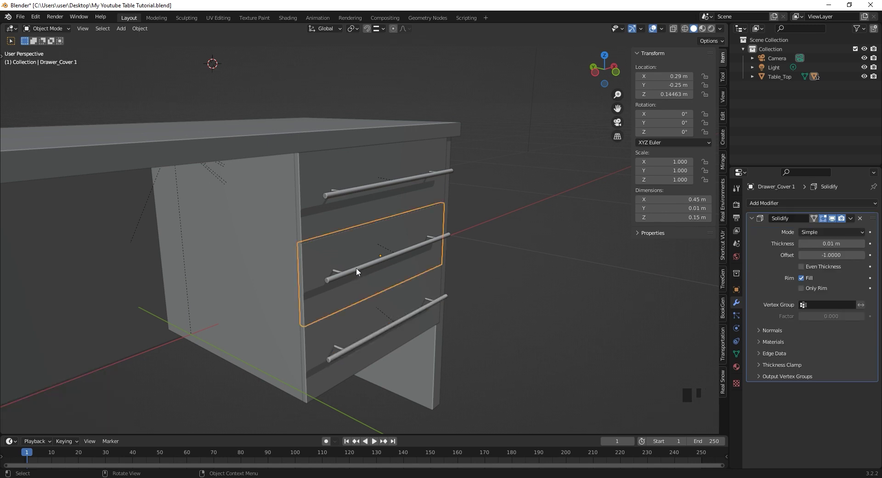
key("shift+d")
key("z")
left_click(324, 336)
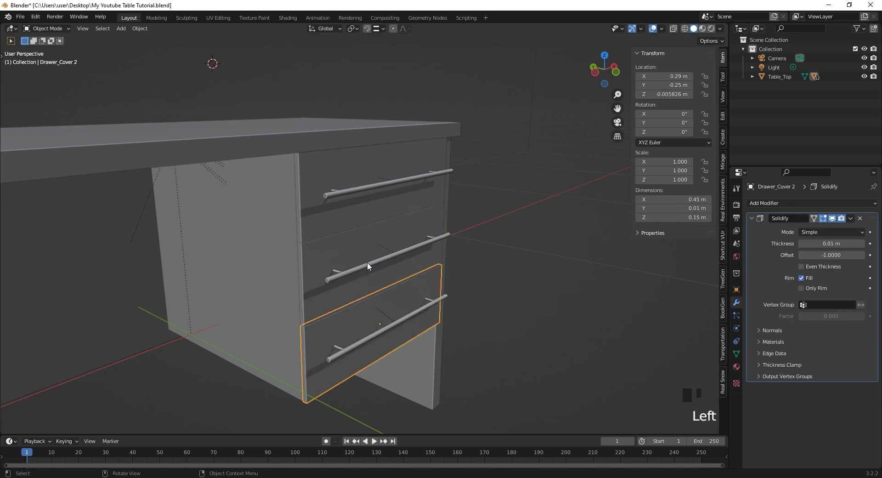
left_click(369, 264)
left_click(385, 328)
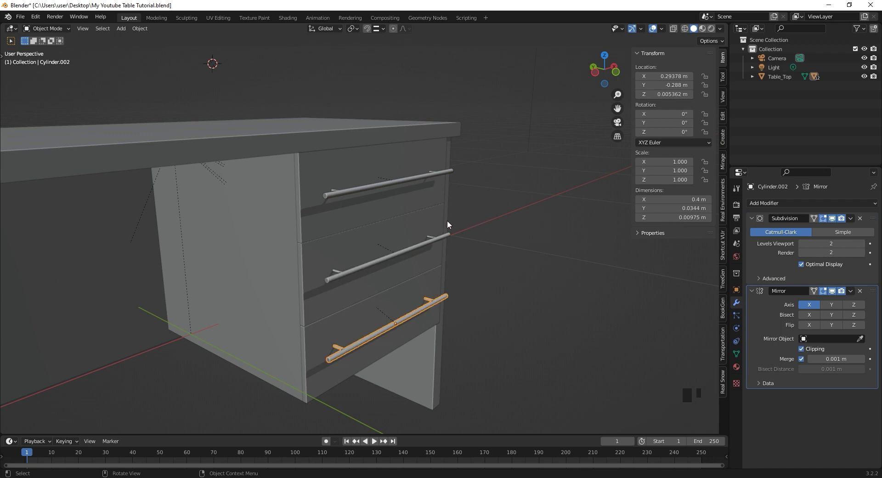
key("x")
key("x")
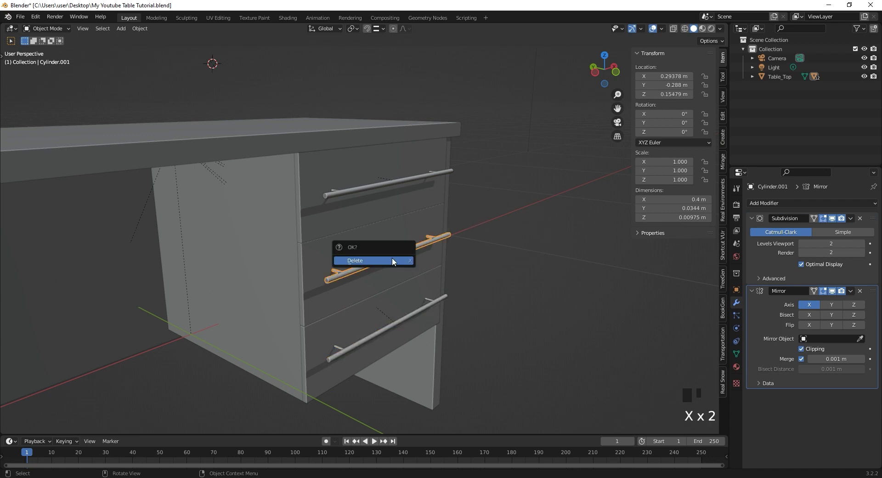
left_click(392, 258)
key("x")
left_click(403, 319)
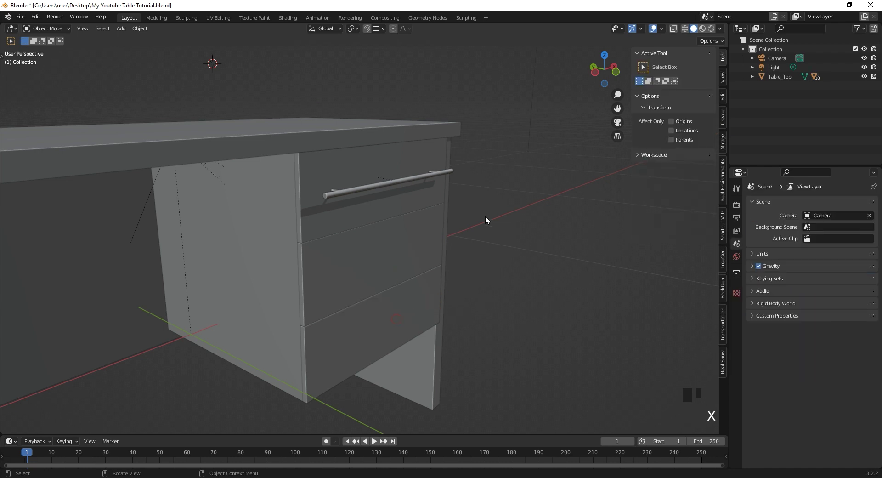
key("KP_1")
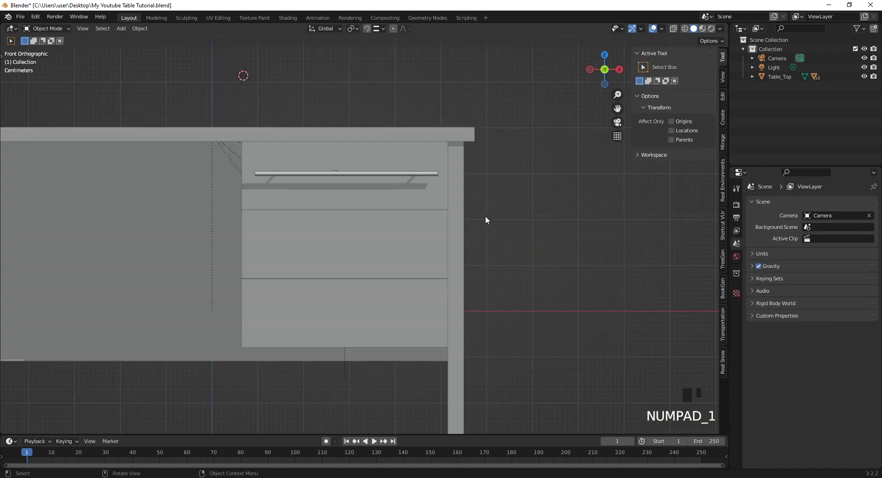
Add an Array modifier to the top handle, with its count set back to 2.
left_click(406, 172)
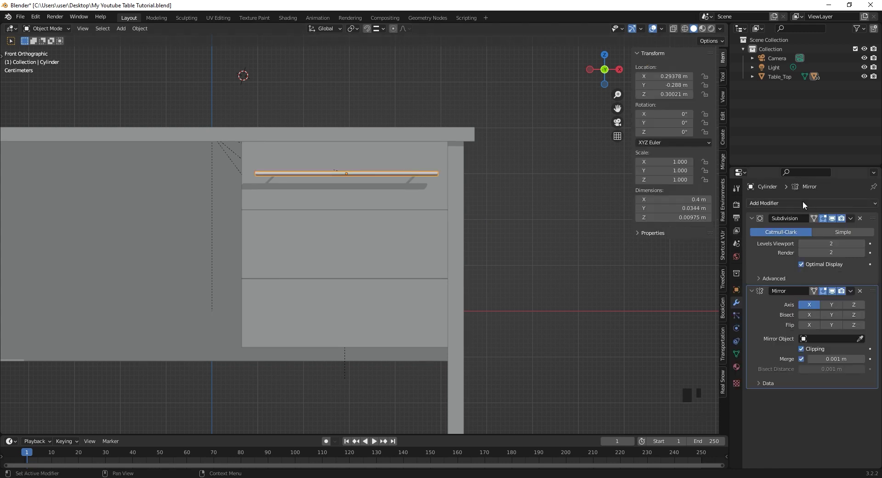
left_click(802, 202)
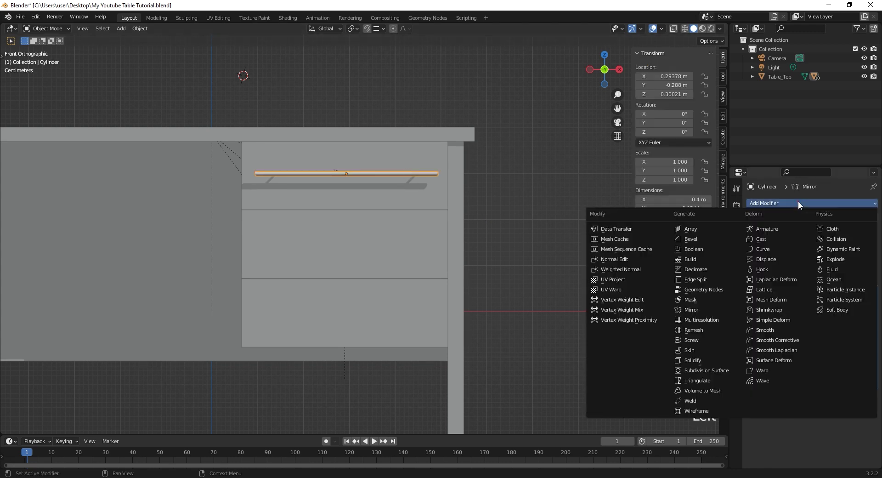
left_click(691, 229)
scroll(781, 309, "down", 7)
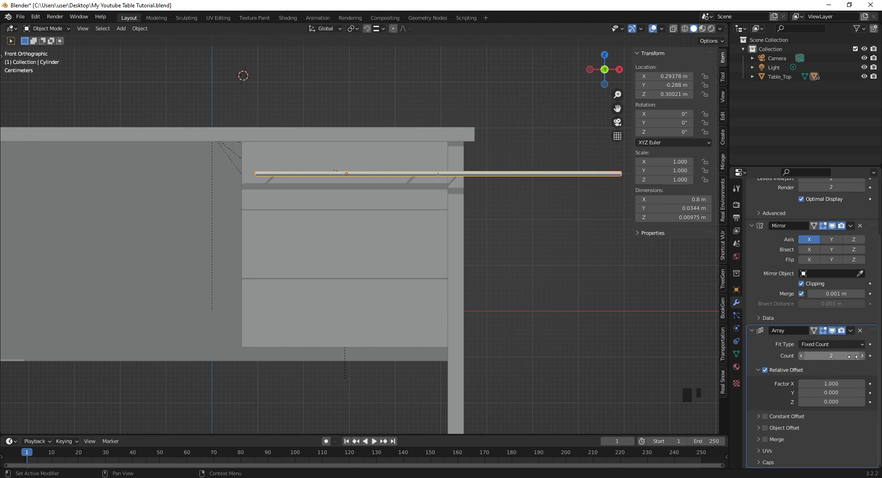
scroll(473, 303, "down", 8)
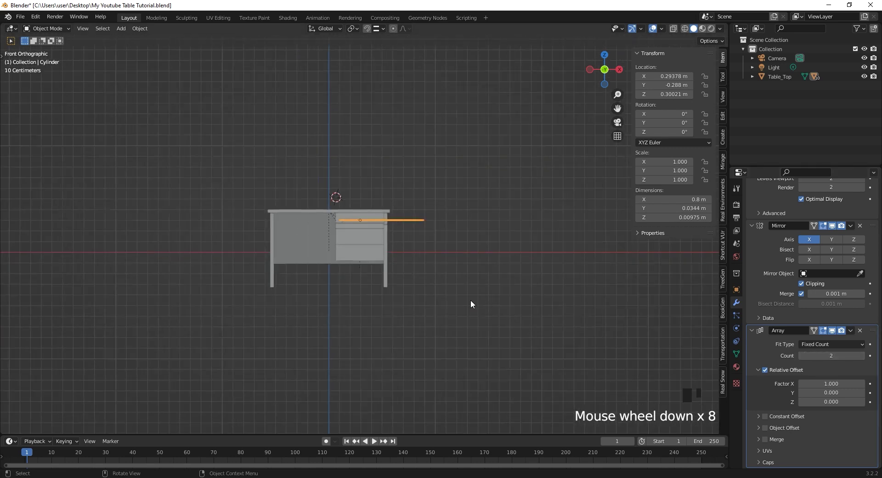
left_click(862, 355)
left_click(862, 356)
left_click(862, 356)
left_click(862, 355)
left_click(862, 355)
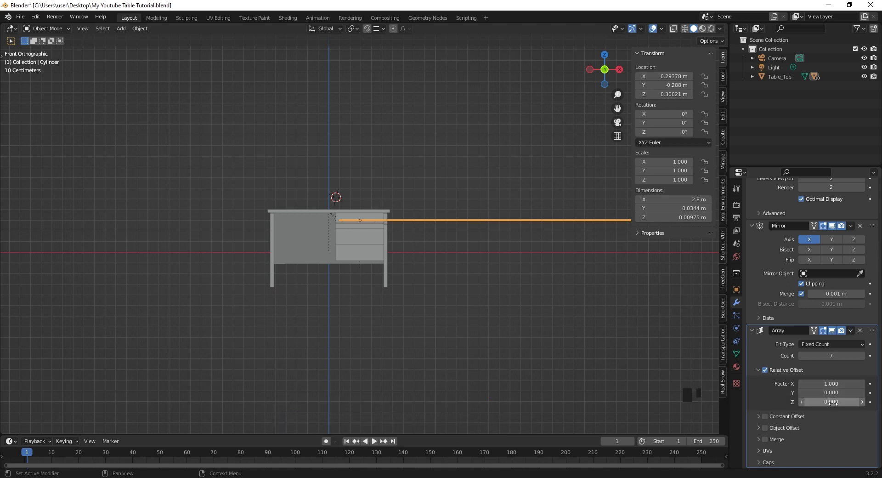
left_click(801, 356)
left_click(801, 356)
left_click(801, 356)
left_click(801, 356)
left_click(801, 355)
left_click(801, 356)
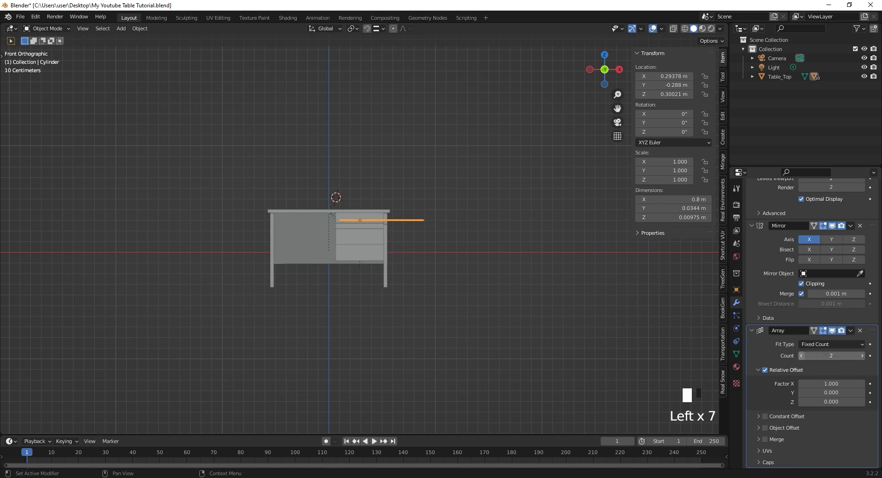
Raise the array count and set its relative offset factors to X 0 and Y 1.
scroll(364, 234, "up", 6)
left_click(861, 355)
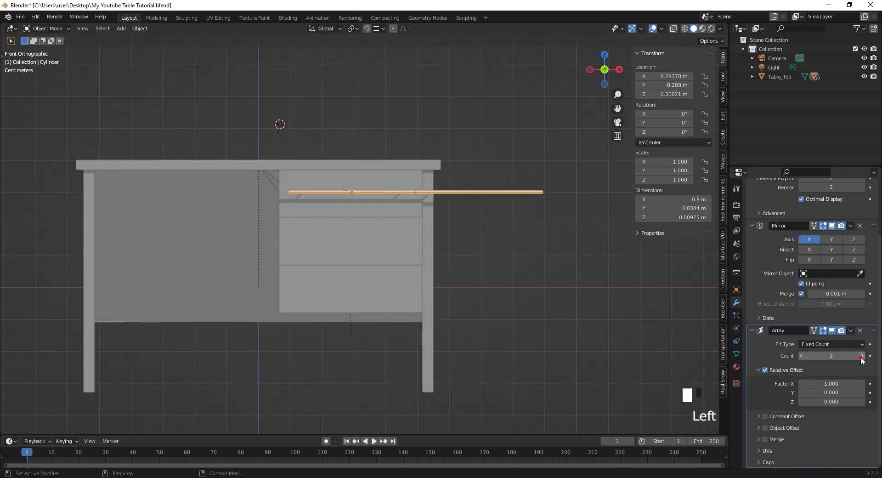
left_click(830, 384)
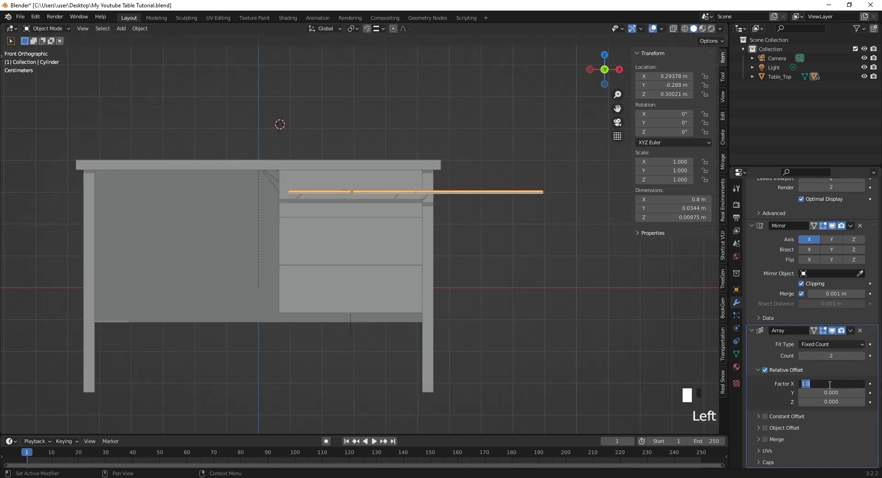
type("0")
key("Return")
left_click(830, 393)
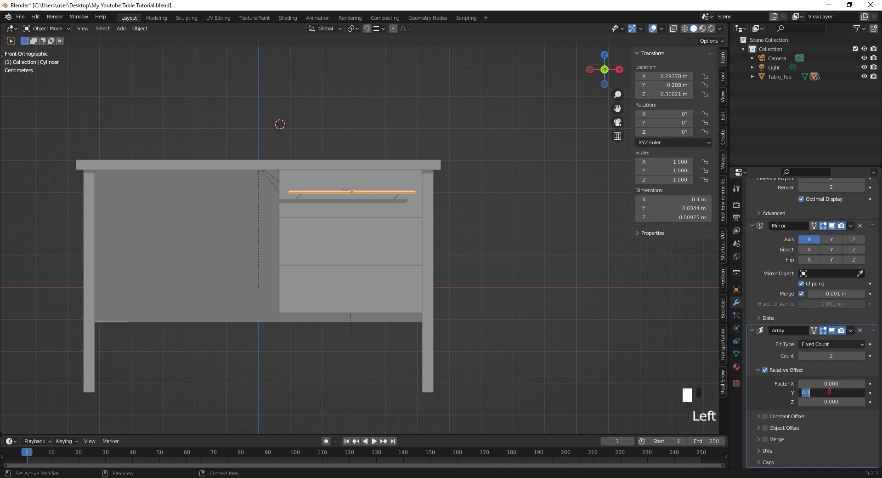
type("1")
key("Return")
Increase the array count further and reset the Y offset factor to 0.
mouse_move(391, 230)
middle_mouse_down()
mouse_move(473, 272)
mouse_move(390, 229)
middle_mouse_up()
scroll(390, 230, "up", 3)
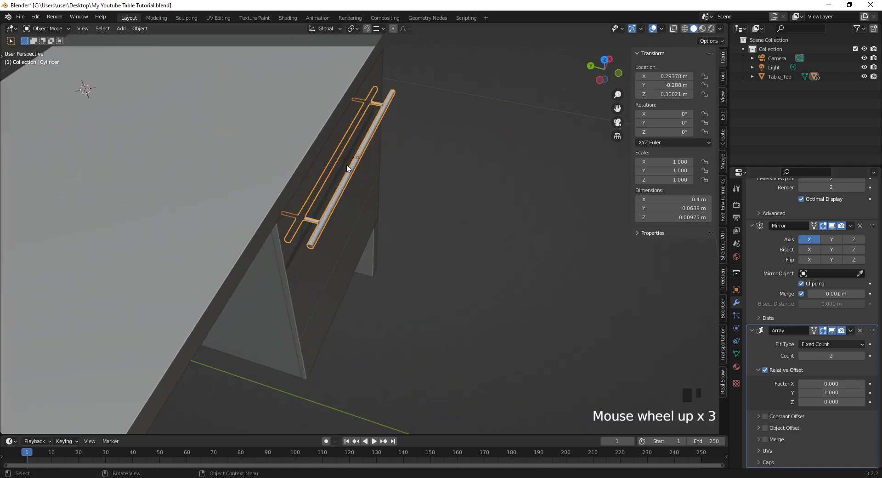
left_click(862, 356)
left_click(862, 356)
left_click(862, 356)
left_click(862, 356)
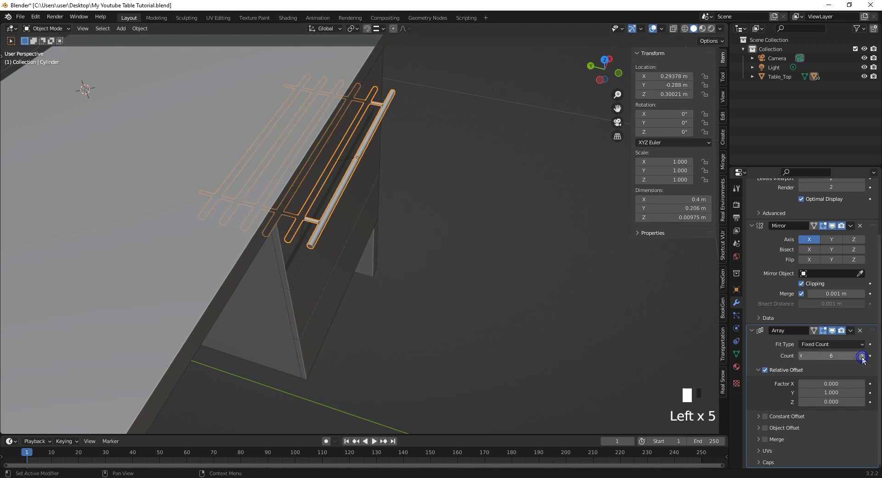
left_click(831, 393)
type("0")
key("Return")
Set the array's Z offset factor to 1 and reduce it to three copies.
key("KP_1")
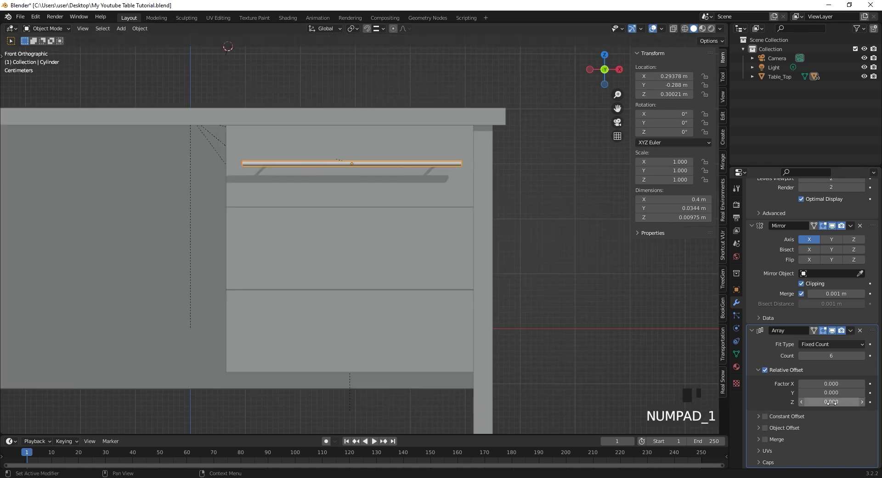
left_click(832, 402)
type("1")
key("Return")
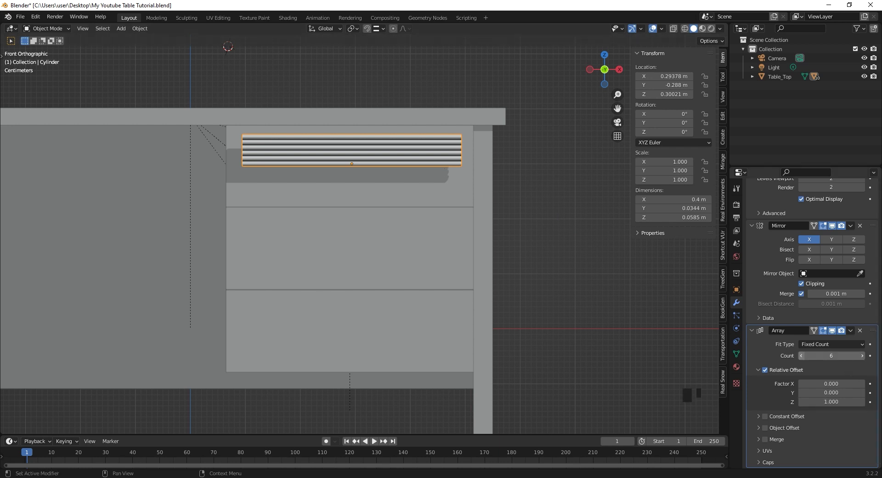
left_click(802, 356)
left_click(802, 356)
left_click(802, 355)
Set the array's Z offset factor to -14.900 so each drawer gets one handle.
mouse_move(831, 402)
left_mouse_down("shift")
mouse_move(866, 401)
mouse_move(831, 401)
left_mouse_up("shift")
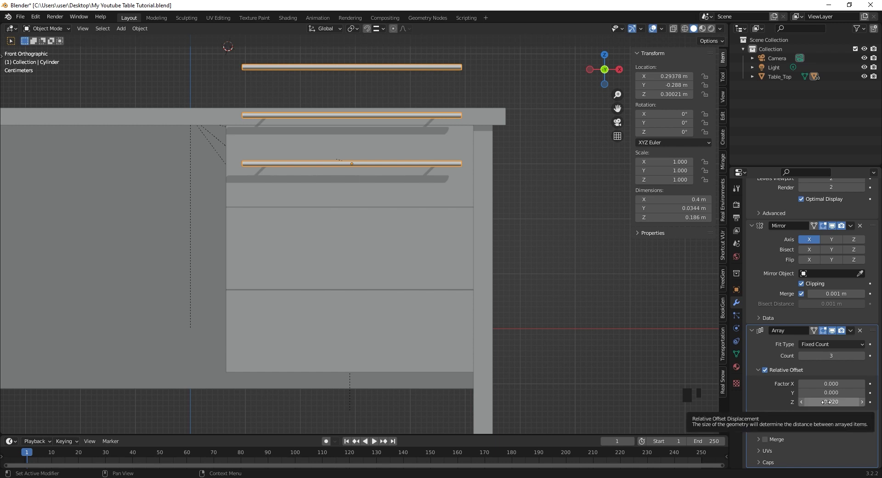
left_click(826, 401)
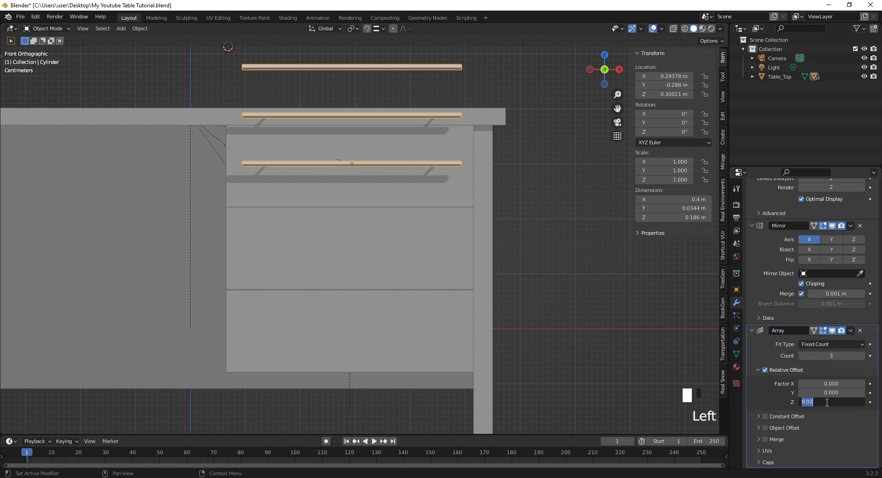
type("-10")
key("Return")
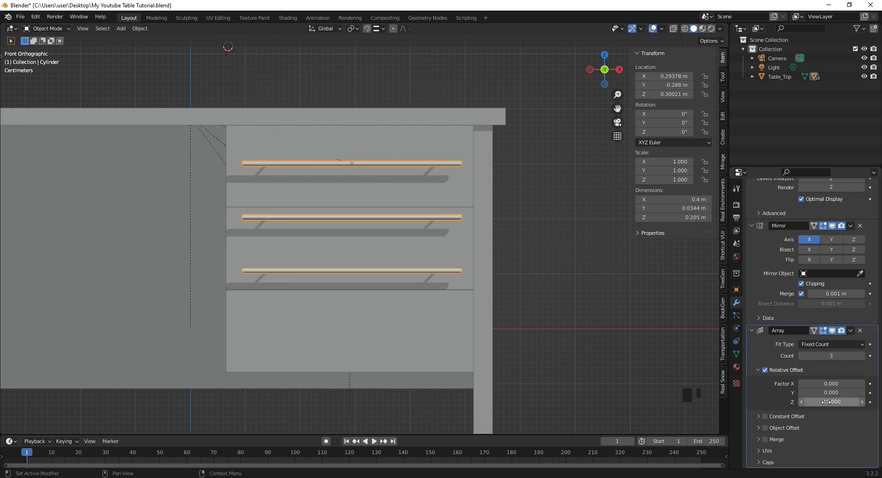
left_click_drag(825, 401, 832, 401)
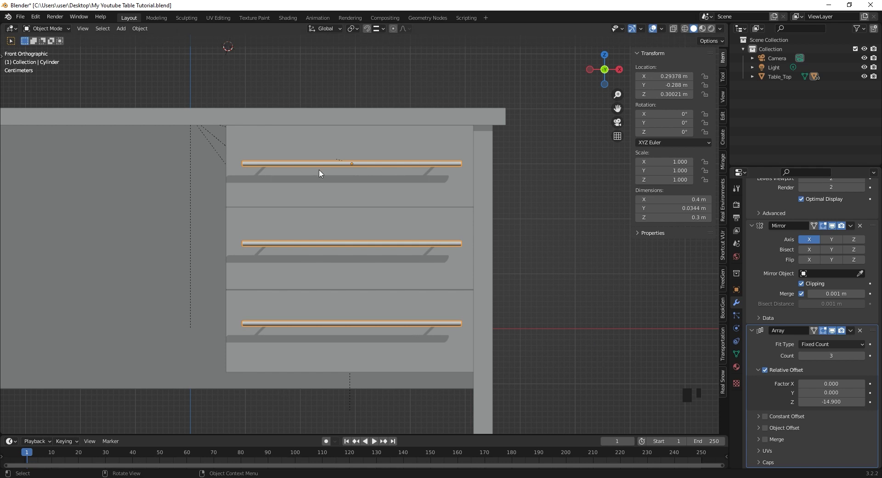
middle_click_drag(373, 168, 387, 209)
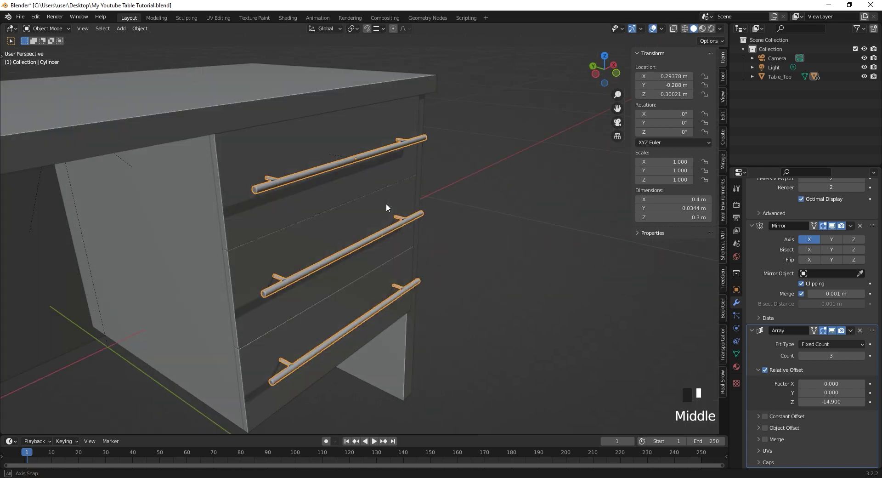
Select the table top and cancel a trial move, then select the bar handle.
scroll(357, 165, "down", 2)
left_click(239, 152)
key("g")
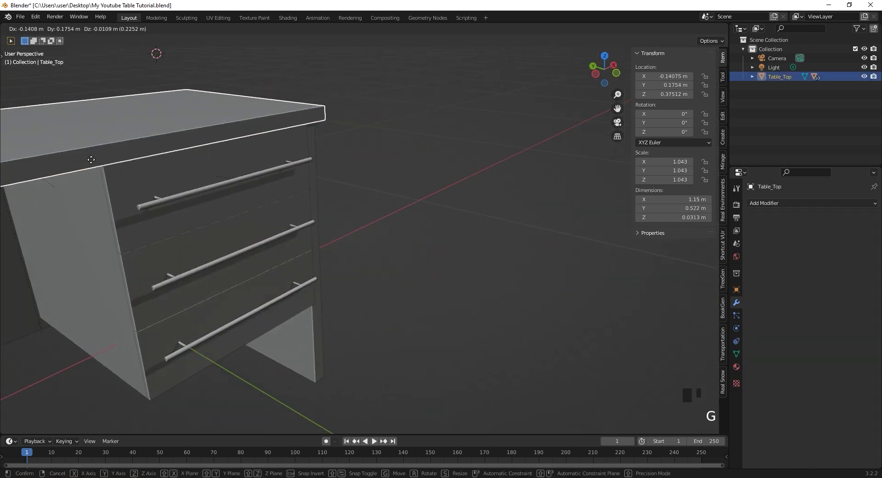
key("Escape")
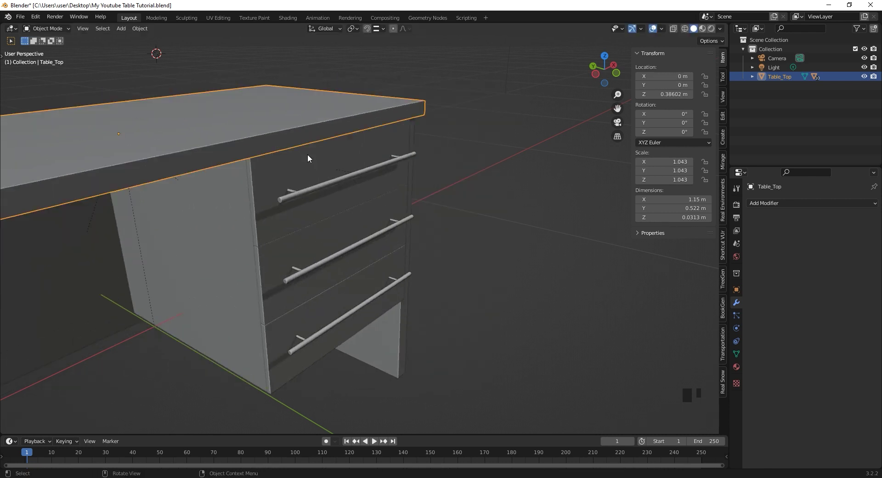
left_click(374, 260)
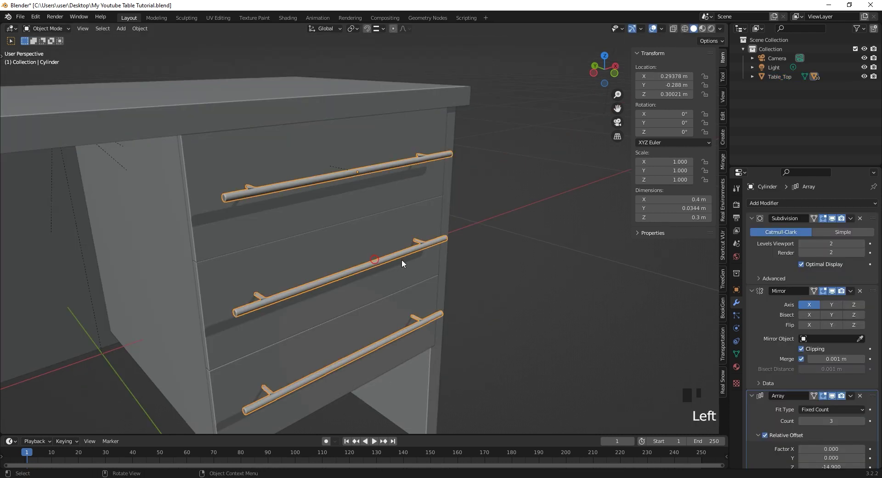
Drag the Array modifier to the top of the handle's modifier stack.
middle_click_drag(402, 259, 430, 252)
key("g")
key("y")
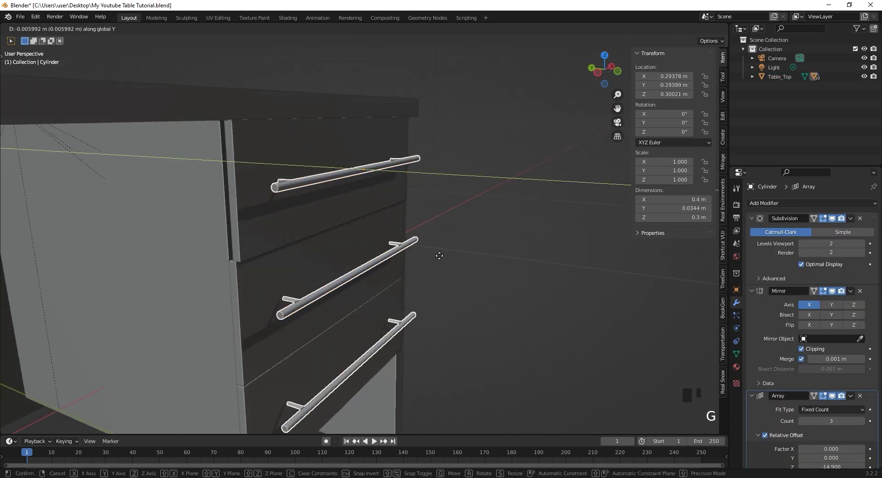
right_click(507, 269)
scroll(429, 242, "down", 2)
middle_click_drag(429, 242, 391, 244)
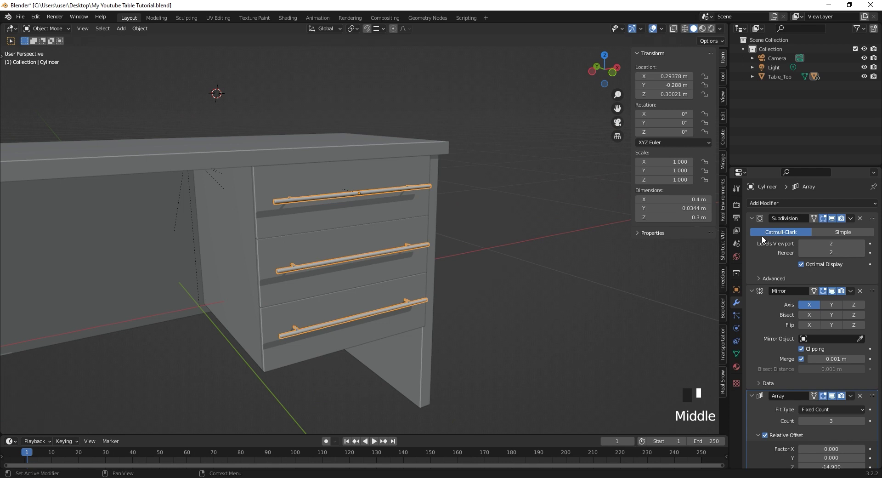
left_click_drag(831, 396, 831, 214)
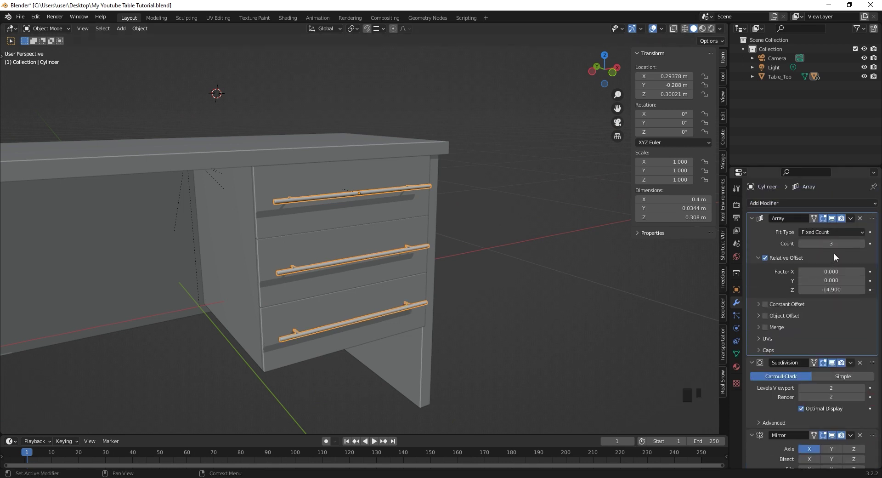
key("KP_1")
Move Array back below Mirror, collapse all three modifier panels, and put Mirror first.
left_click_drag(873, 218, 873, 332)
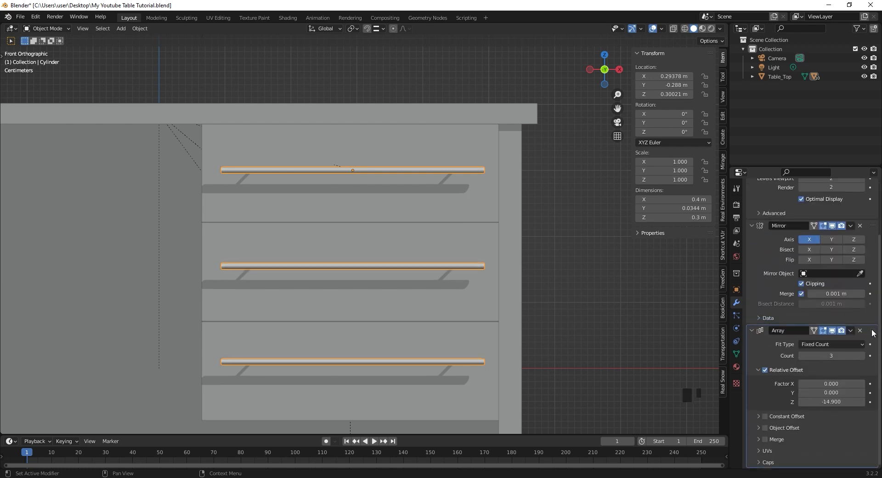
scroll(873, 332, "up", 3)
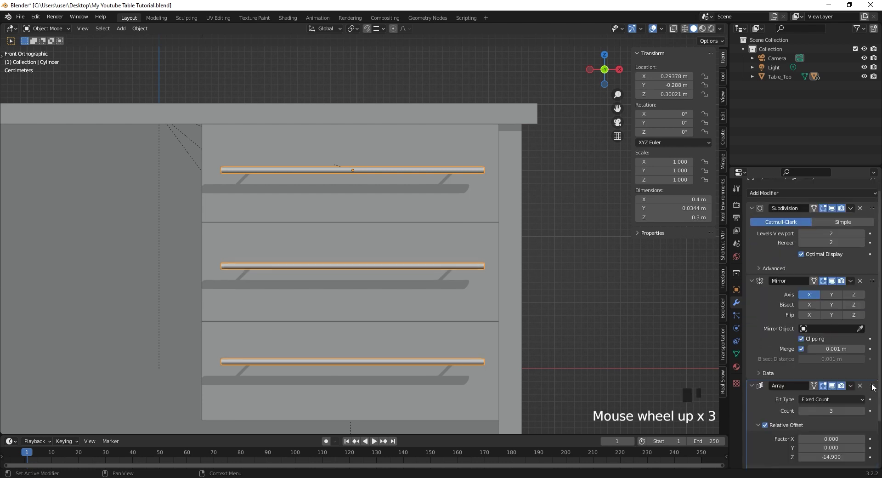
left_click(752, 395)
left_click(752, 290)
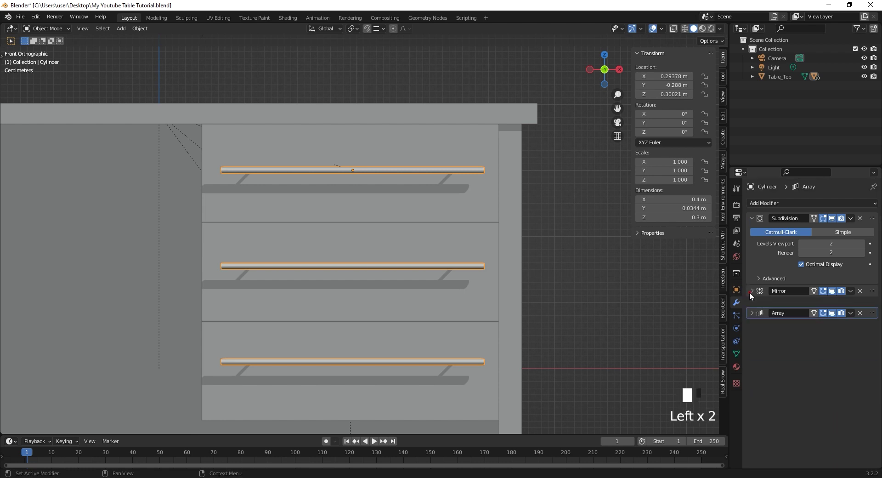
left_click(752, 218)
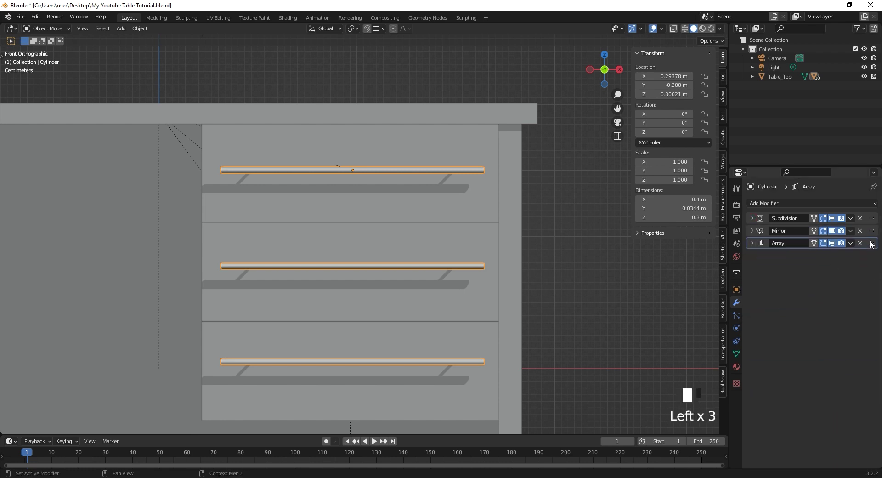
left_click_drag(872, 246, 874, 219)
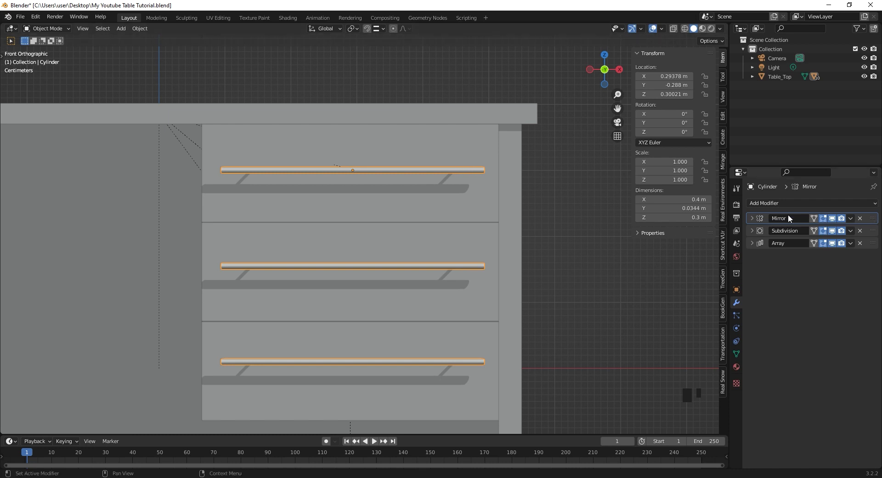
Move Subdivision back above Mirror, and undo an attempted Mirror apply with Ctrl+Z.
left_click(752, 220)
left_click(403, 170)
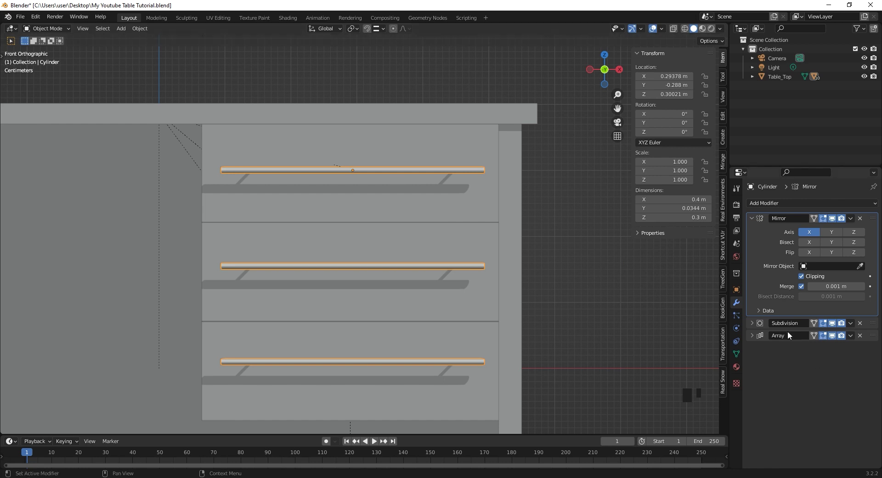
left_click(873, 323)
left_click_drag(872, 323, 855, 206)
middle_click_drag(425, 169, 352, 204)
key("Tab")
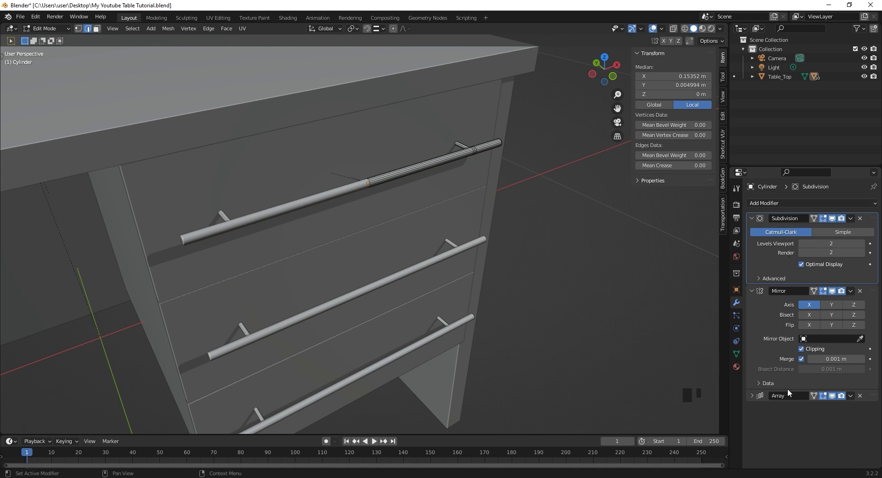
left_click(769, 361)
key("ctrl+a")
key("ctrl+z")
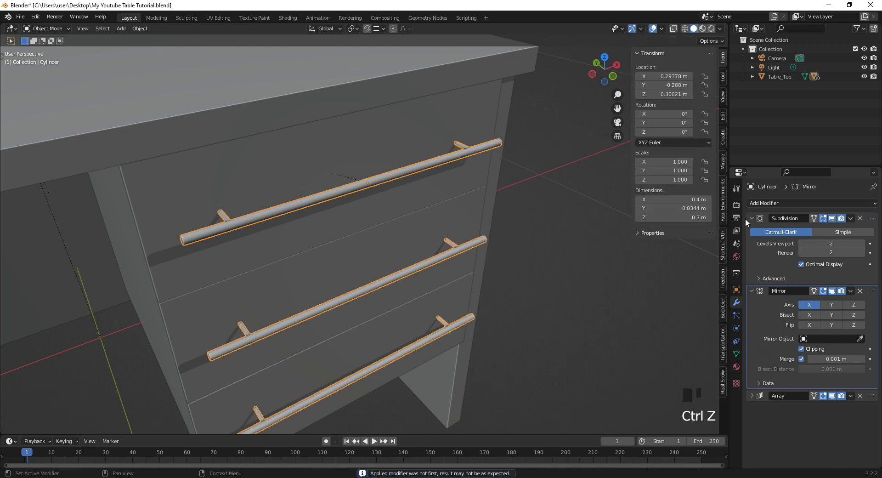
left_click(756, 254)
middle_click_drag(441, 180, 475, 189)
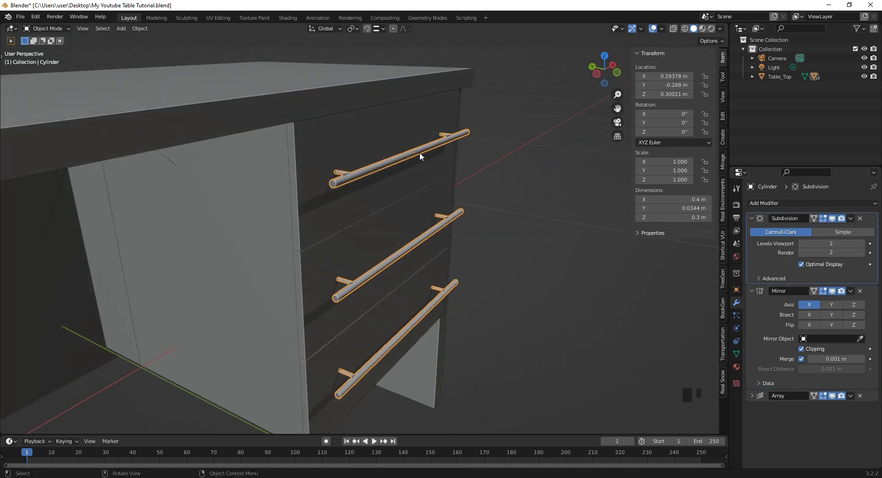
left_click(753, 395)
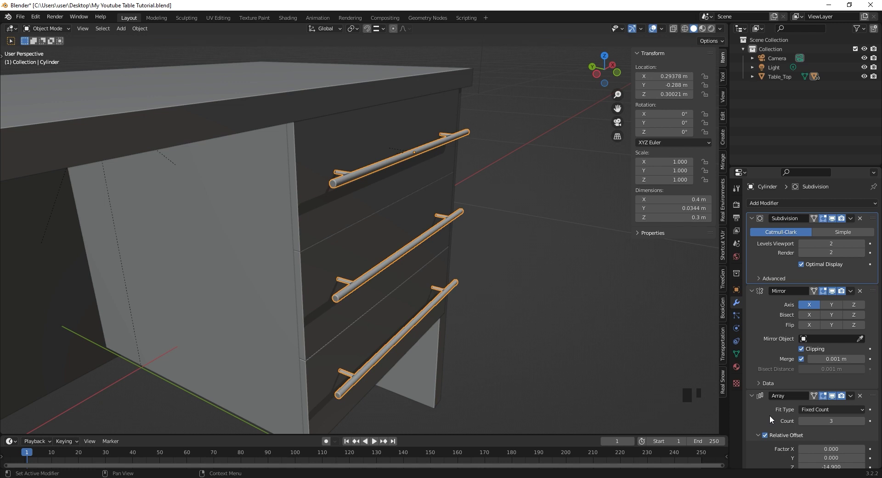
left_click(763, 258)
left_click(850, 218)
key("ctrl+a")
key("ctrl+a")
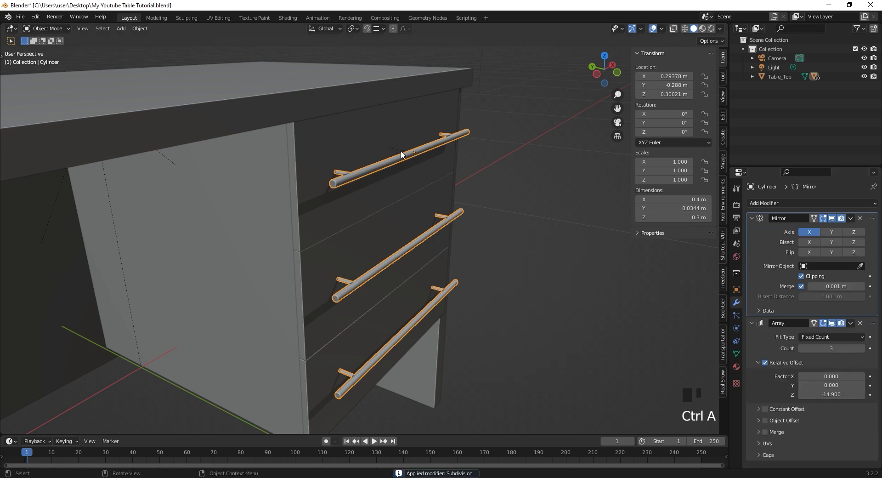
Inspect the top handle's mesh in Edit Mode, then return to Object Mode.
key("Tab")
middle_click_drag(442, 143, 413, 166)
scroll(433, 145, "up", 5)
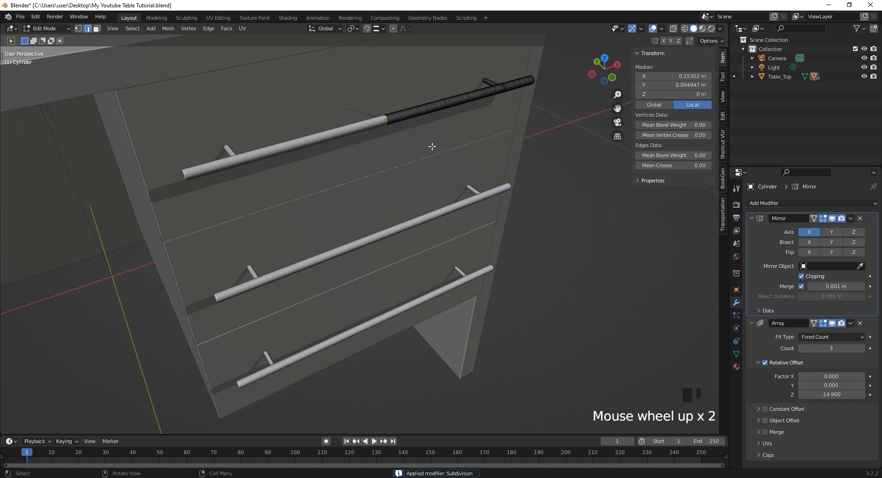
scroll(441, 81, "up", 2)
middle_click_drag(447, 79, 429, 179, "shift")
scroll(461, 144, "up", 2)
middle_click_drag(461, 145, 411, 197, "shift")
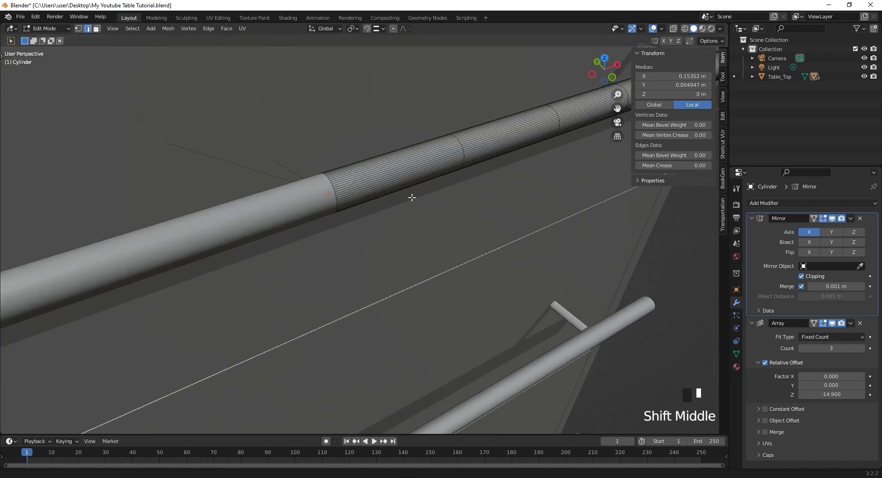
key("Tab")
Apply the Mirror and Array modifiers to the handle.
scroll(431, 205, "down", 8)
middle_click_drag(431, 205, 450, 154, "shift")
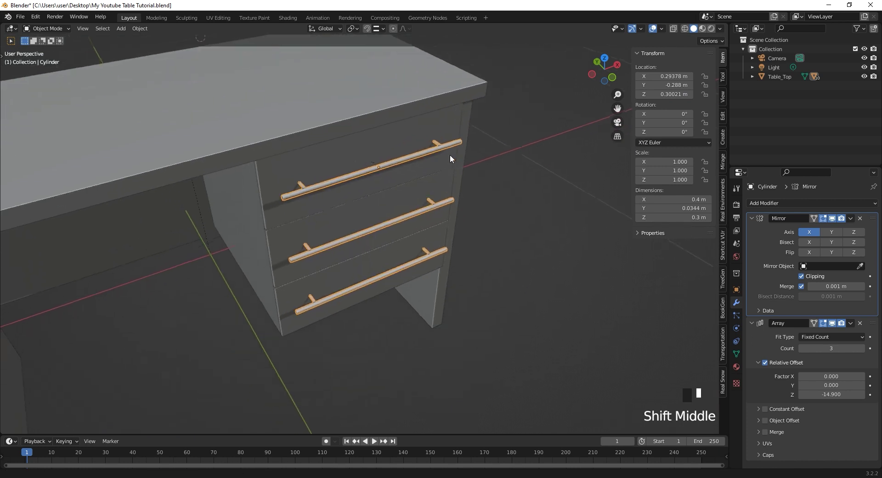
key("ctrl+a")
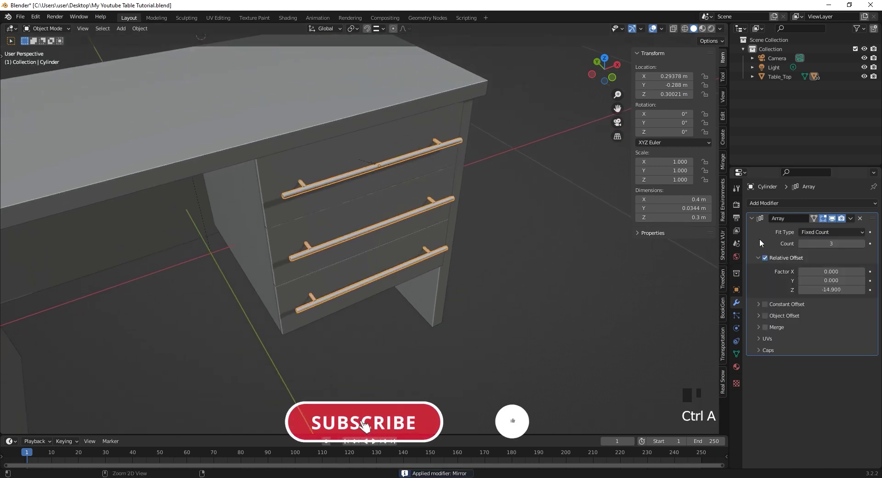
key("ctrl+a")
Separate the handle mesh by loose parts into three objects, then select the top handle.
mouse_move(390, 234)
middle_mouse_down()
mouse_move(431, 209)
mouse_move(375, 226)
middle_mouse_up()
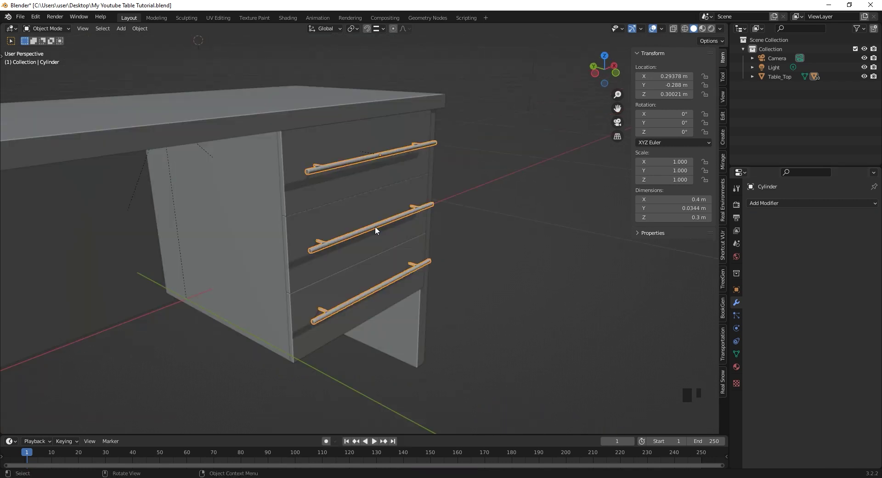
key("Tab")
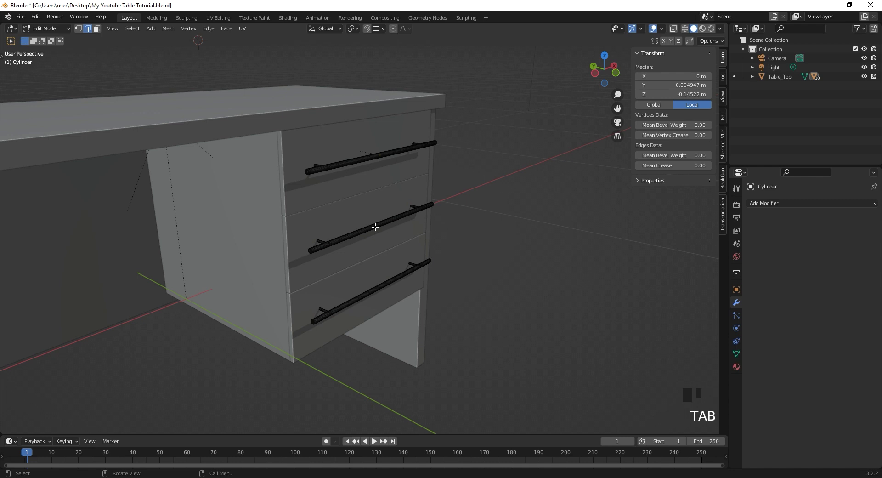
key("a")
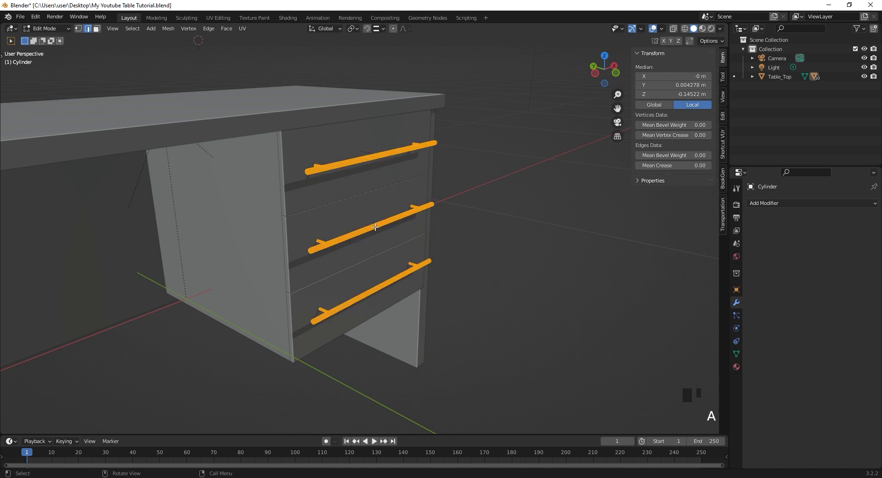
key("p")
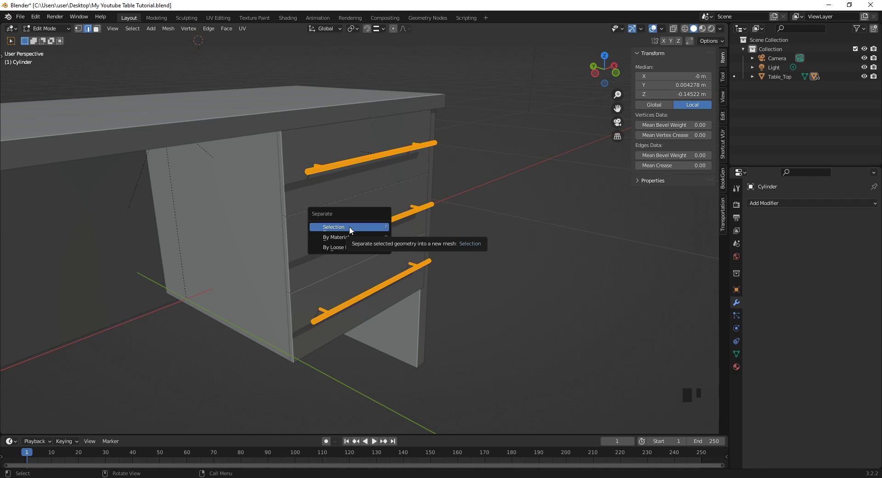
left_click(355, 247)
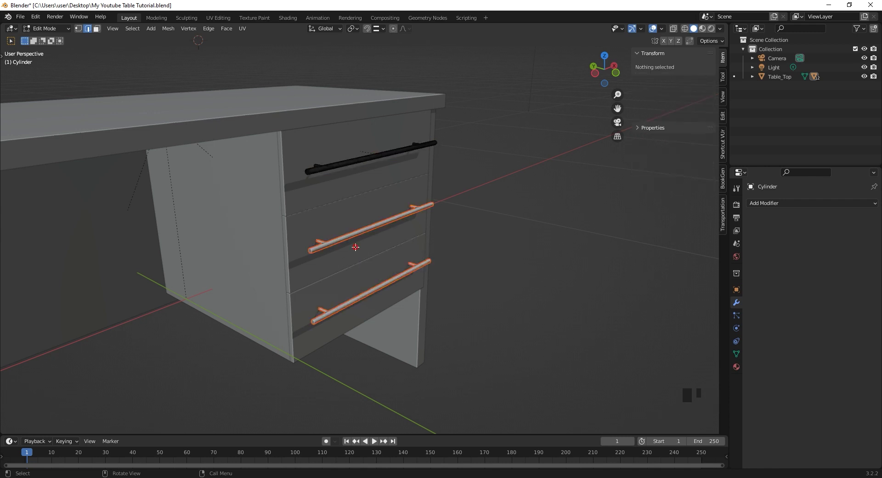
key("Tab")
left_click(448, 238)
left_click(390, 152)
Parent the middle handle to Drawer_Cover 1 with Object (Keep Transform).
left_click(401, 217)
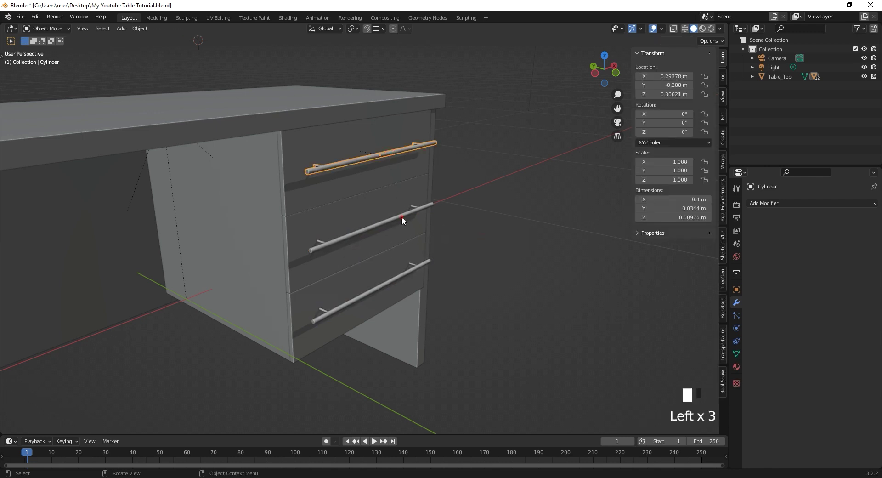
left_click(404, 276)
left_click(313, 226)
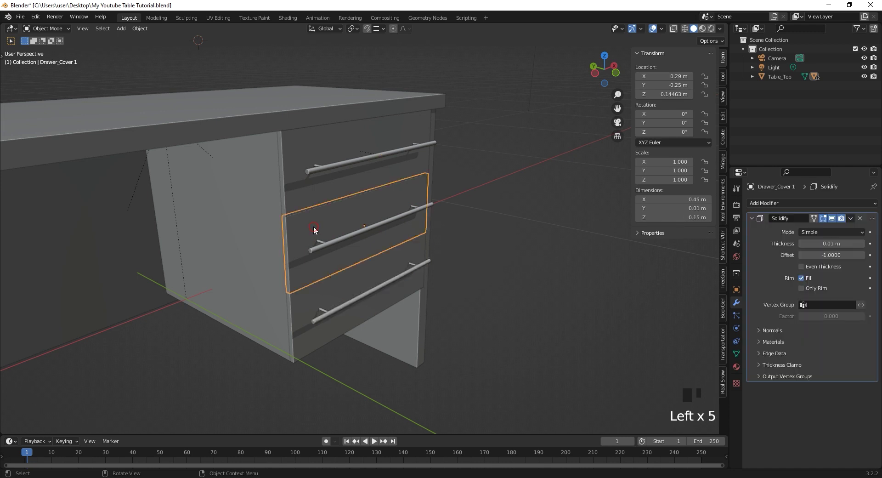
left_click(357, 233, "shift")
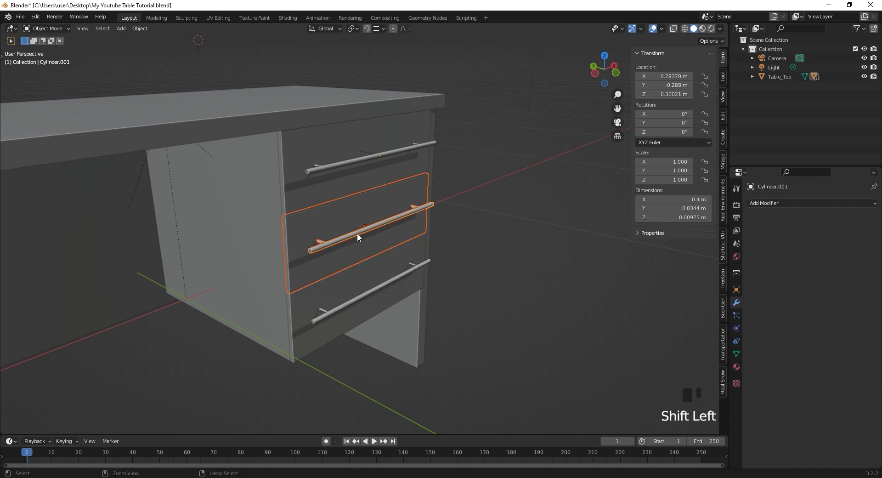
key("ctrl+p")
left_click(357, 233)
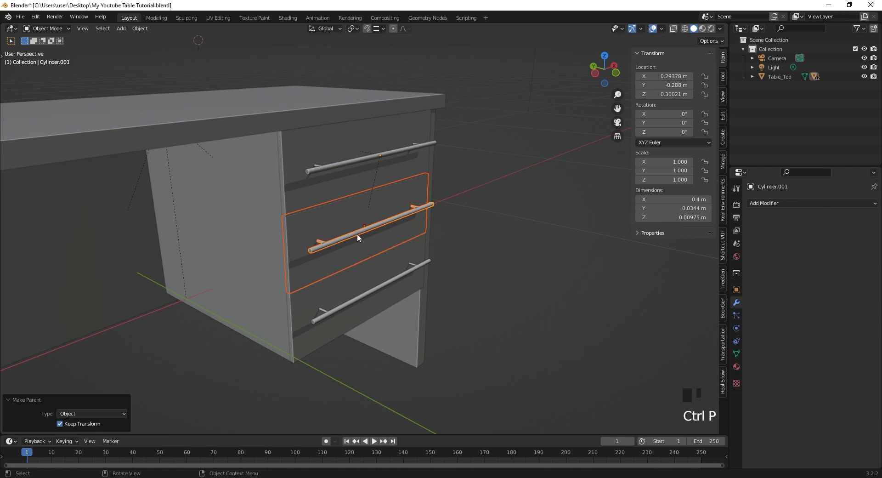
Parent the bottom handle to Drawer_Cover 2 keeping transform, then locate the middle handle in the Outliner.
left_click(357, 291)
left_click(362, 295, "ctrl")
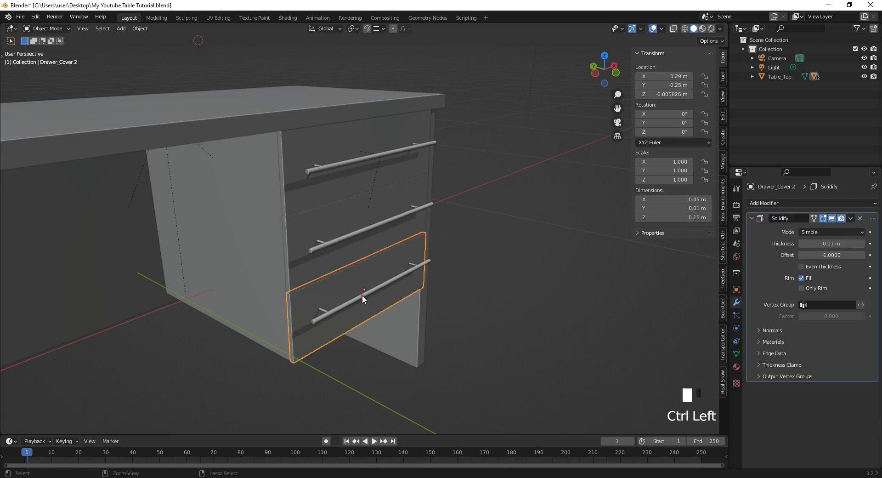
left_click(362, 295, "ctrl")
left_click(362, 295, "shift")
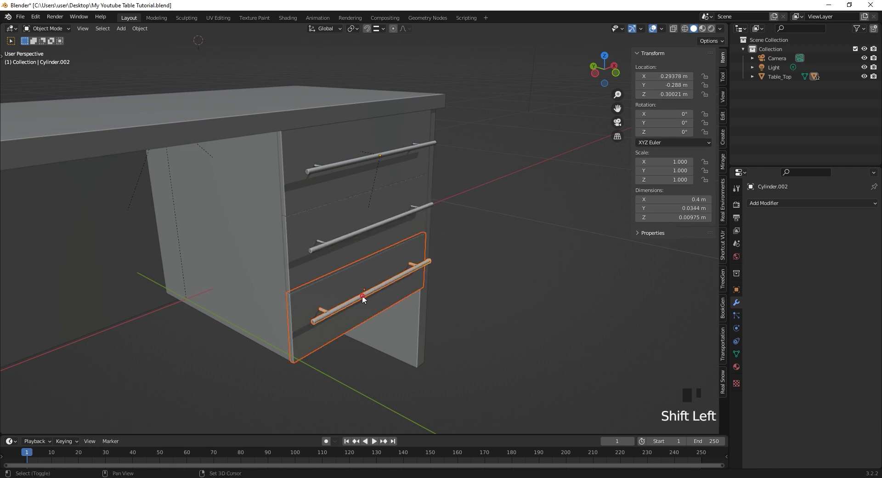
key("ctrl+p")
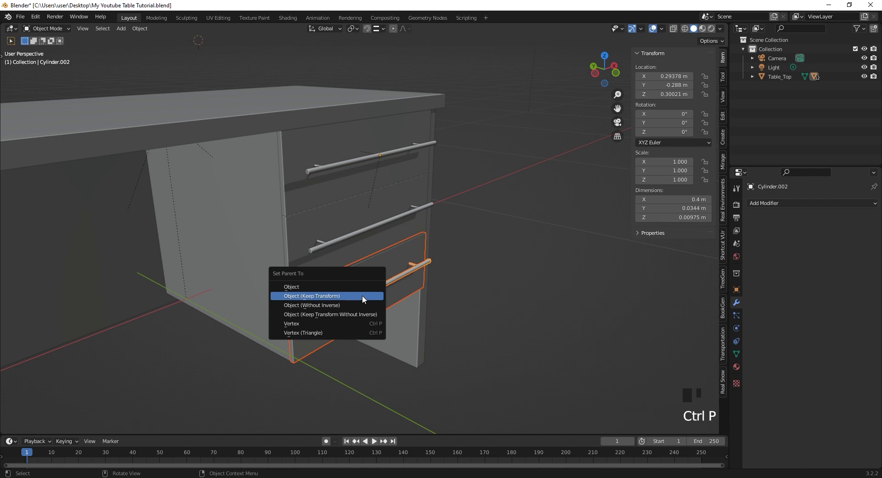
left_click(362, 296)
left_click(380, 225)
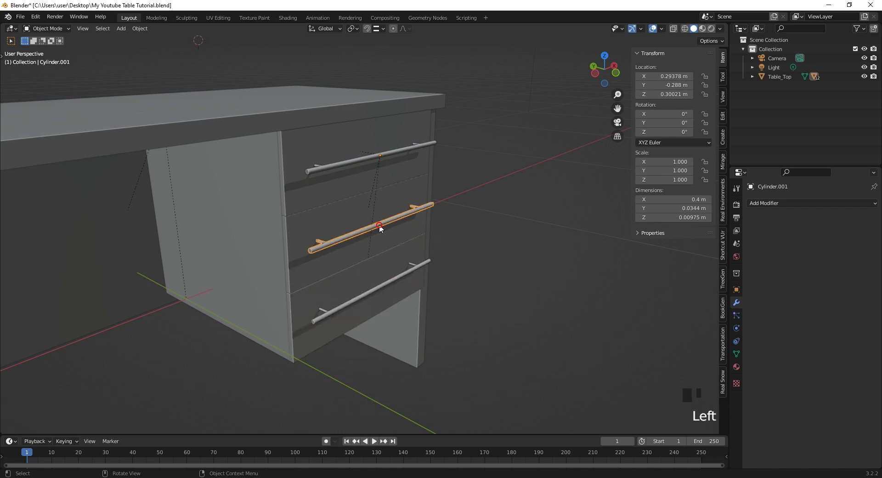
key("KP_Decimal")
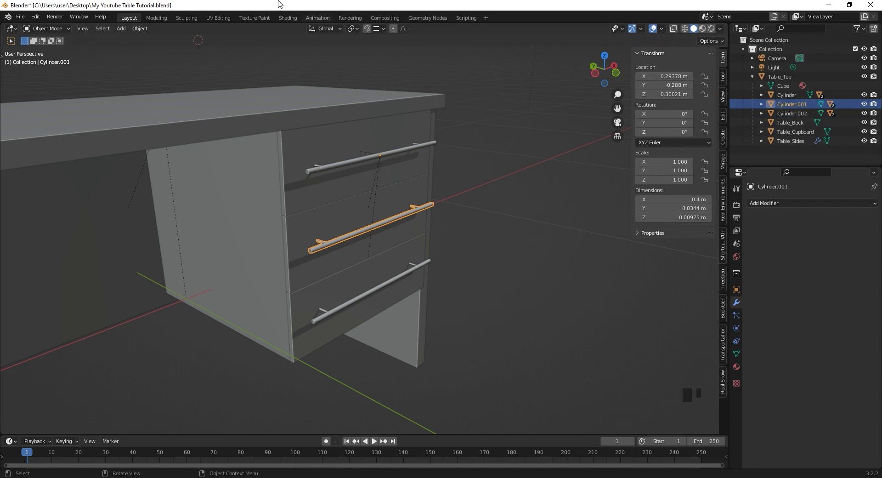
Rename the middle, top and bottom handles to Drawer_Holder 2, Drawer_Holder 1 and Drawer_Holder 3.
key("F3")
key("F2")
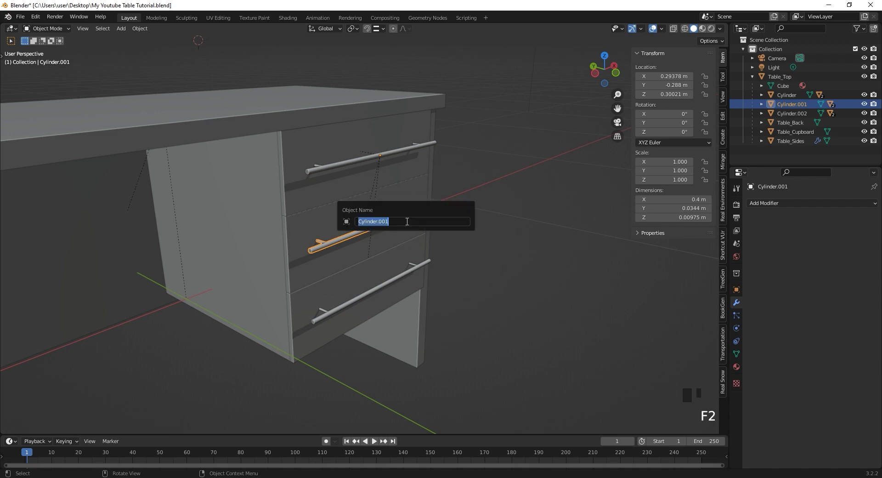
type("Drawer_Holder 2")
key("Return")
left_click(350, 158)
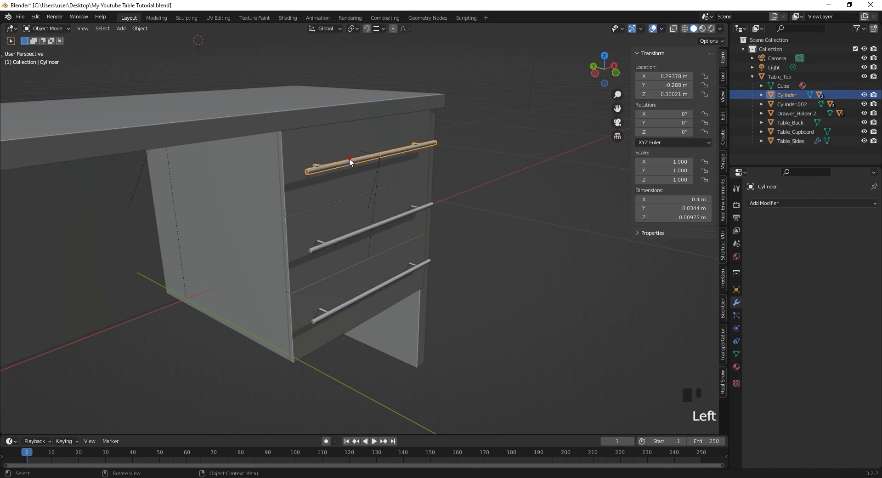
key("F2")
type("Drawer_Holder 1")
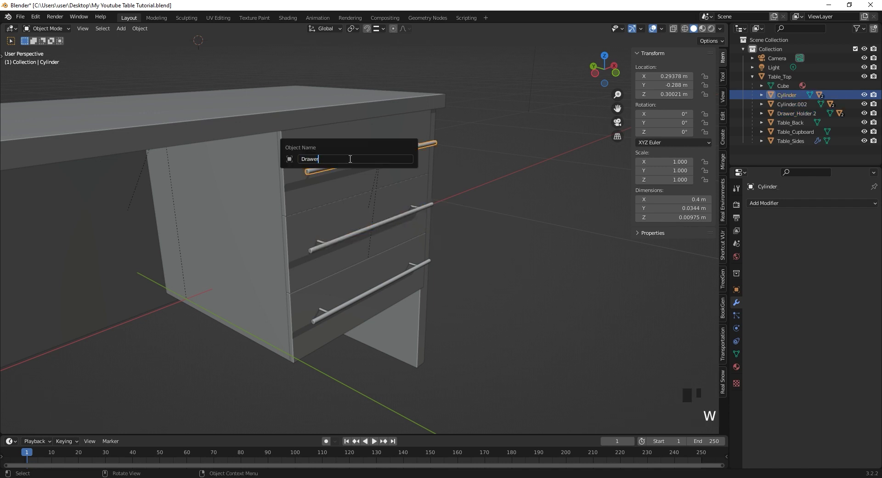
key("Return")
left_click(401, 278)
key("F2")
type("Drawer_Holder 3")
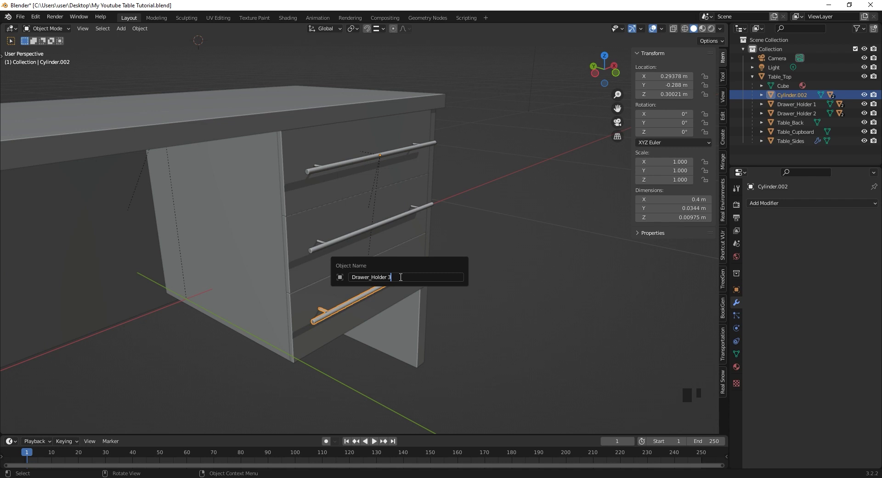
key("Return")
Select the table top and start a move, then cancel it.
left_click(364, 289)
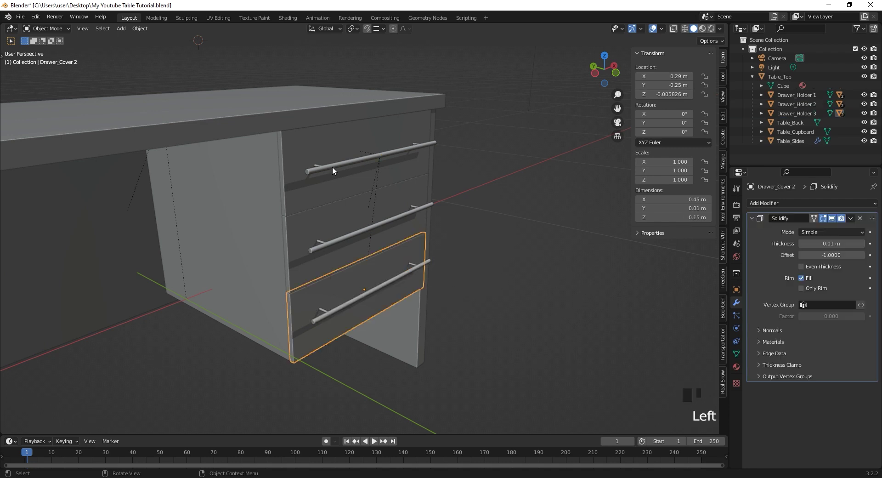
left_click(220, 131)
key("g")
key("Escape")
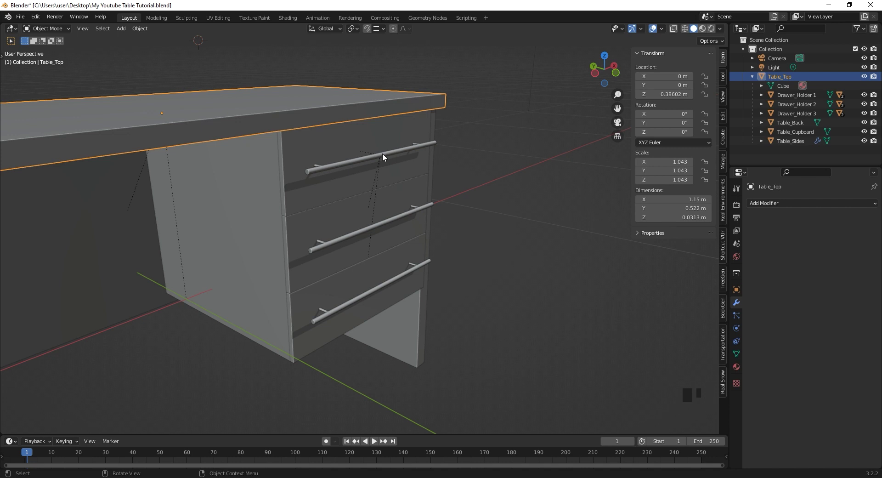
Move Drawer_Holder 1, 2 and 3 in turn to confirm each drawer follows, cancelling each move.
left_click(383, 153)
key("g")
key("Escape")
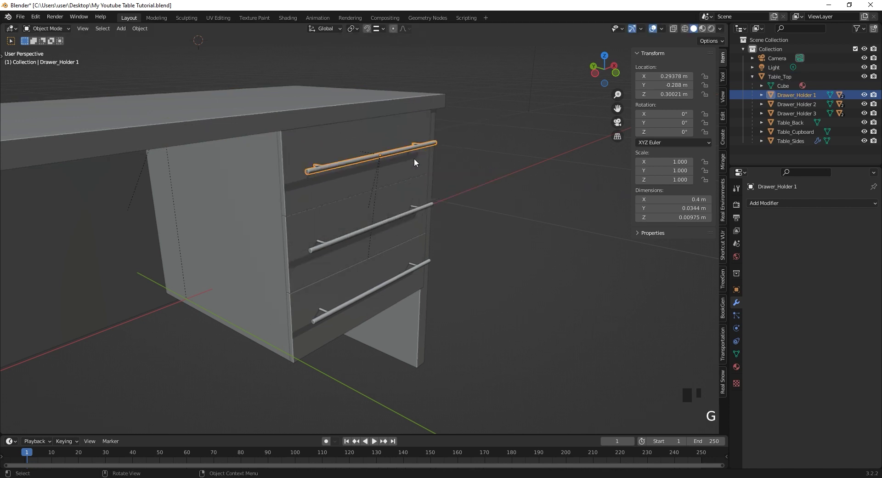
left_click(375, 224)
key("g")
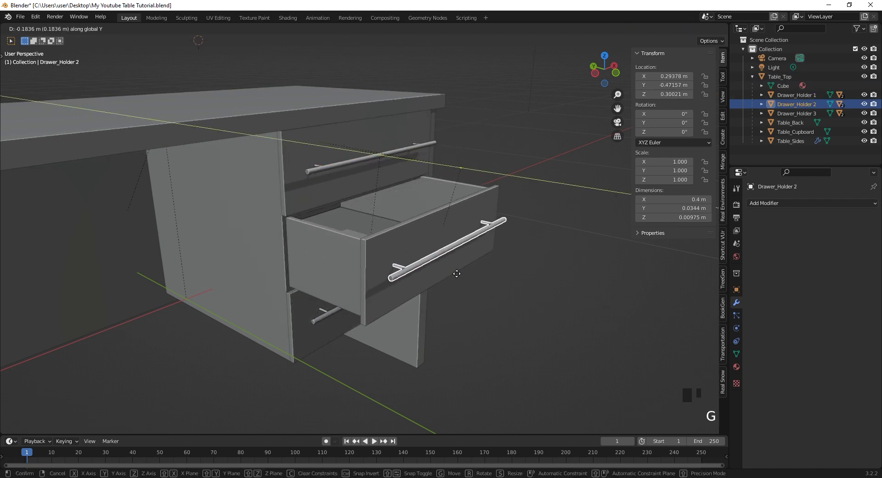
key("Escape")
left_click(380, 283)
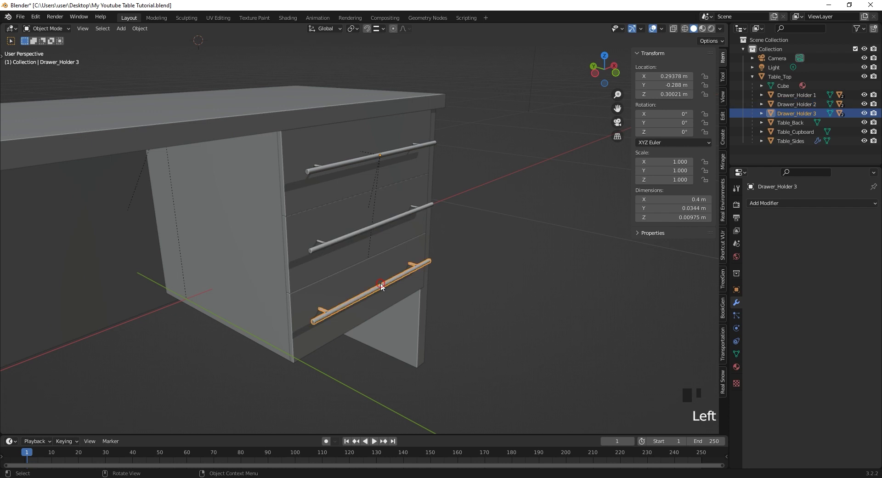
key("g")
key("Escape")
Face the desk front, then move the table top to check the whole desk follows, cancelling the move.
middle_click_drag(504, 305, 414, 301)
scroll(300, 145, "down", 3)
left_click(303, 152)
middle_click_drag(312, 154, 357, 164)
key("g")
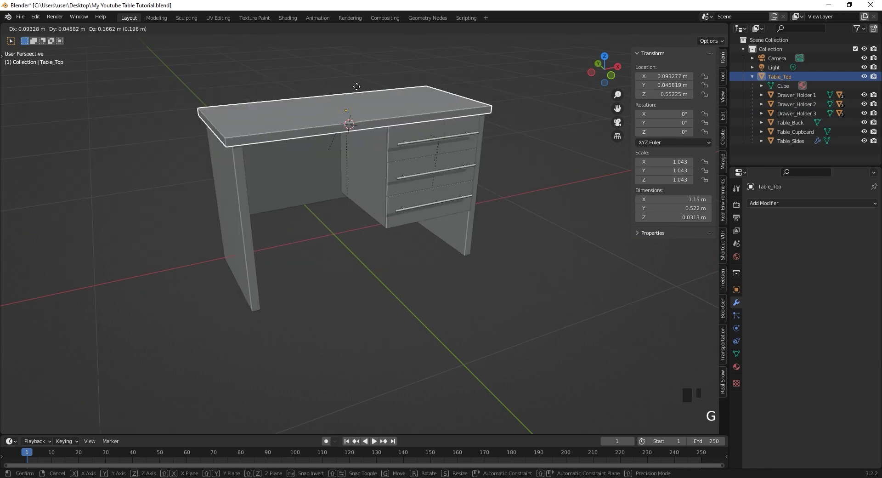
key("Escape")
Frame the whole desk, deselect the table top and hide the transform sidebar.
scroll(432, 211, "up", 2)
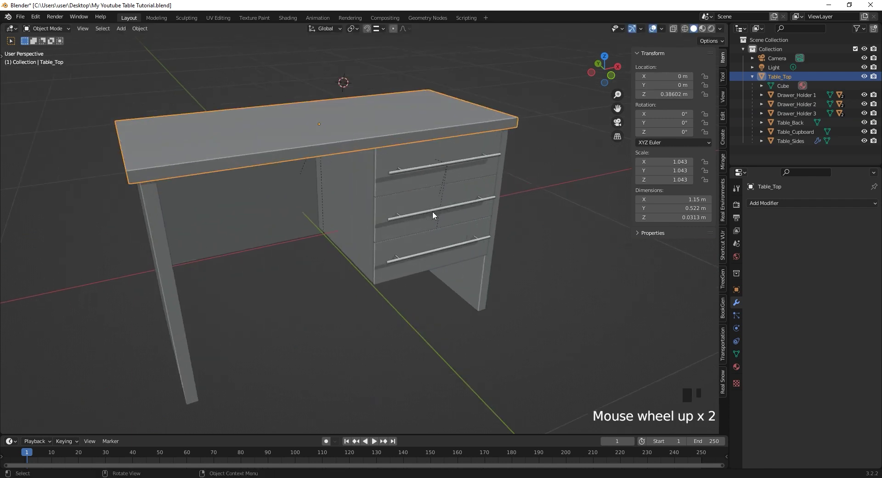
middle_click_drag(432, 210, 393, 211, "shift")
left_click(555, 264)
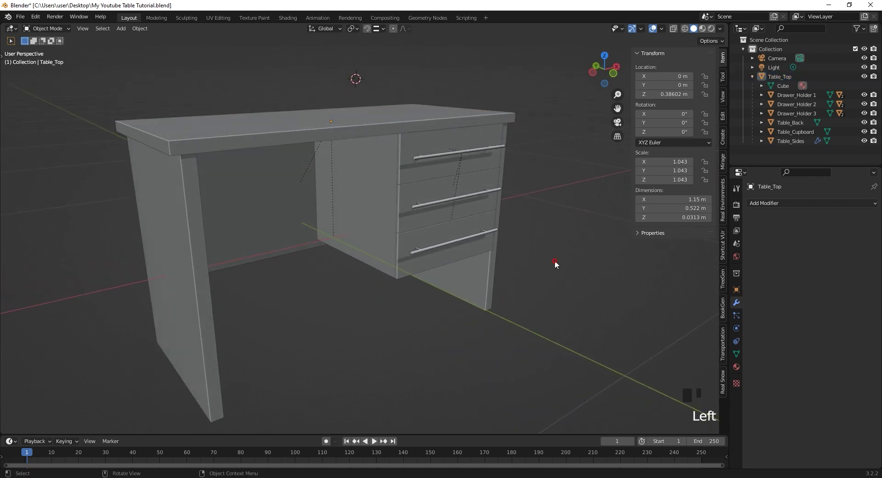
key("n")
left_click(544, 260)
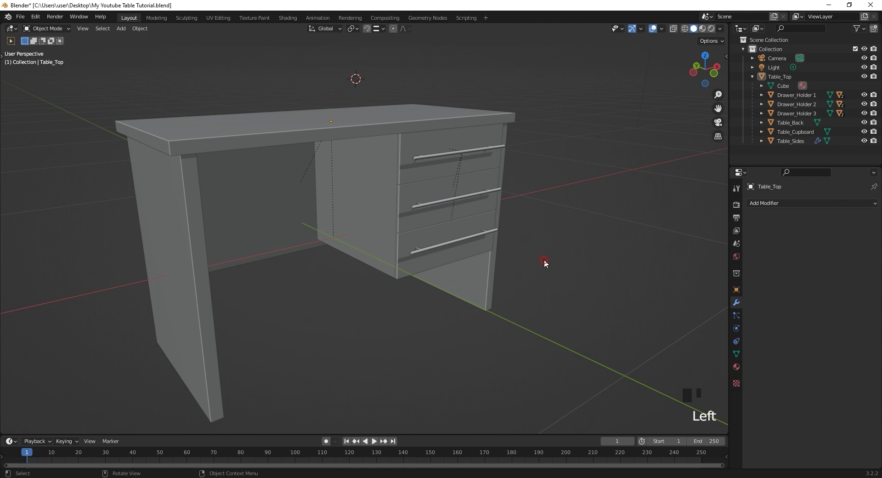